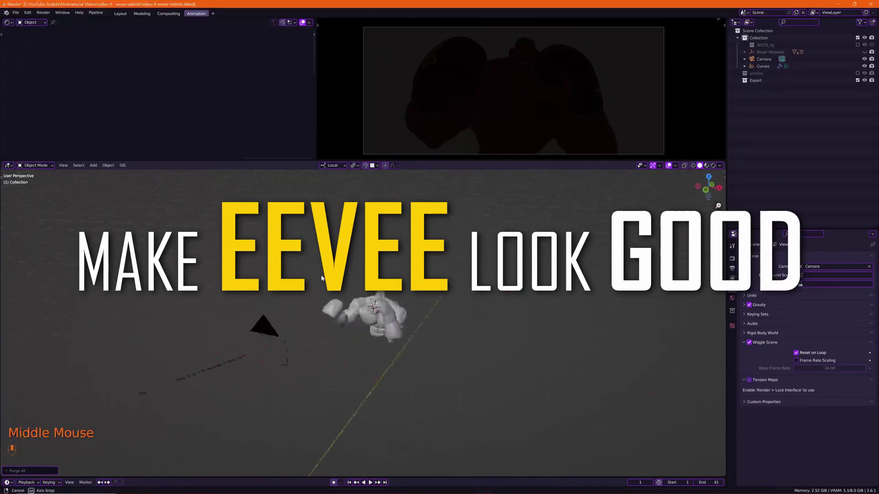
# Place the 3D cursor on the boxer's upper body and add an area light there.
pyautogui.scroll(2, 412, 307)
pyautogui.moveTo(403, 292); pyautogui.dragTo(272, 310, button='middle')
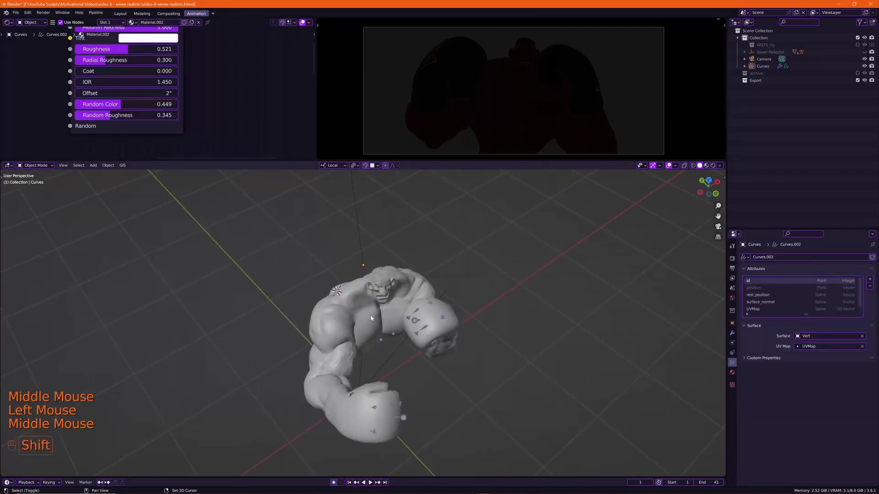
pyautogui.keyDown('shift'); pyautogui.rightClick(371, 318); pyautogui.keyUp('shift')
pyautogui.hotkey('shift', 'a')
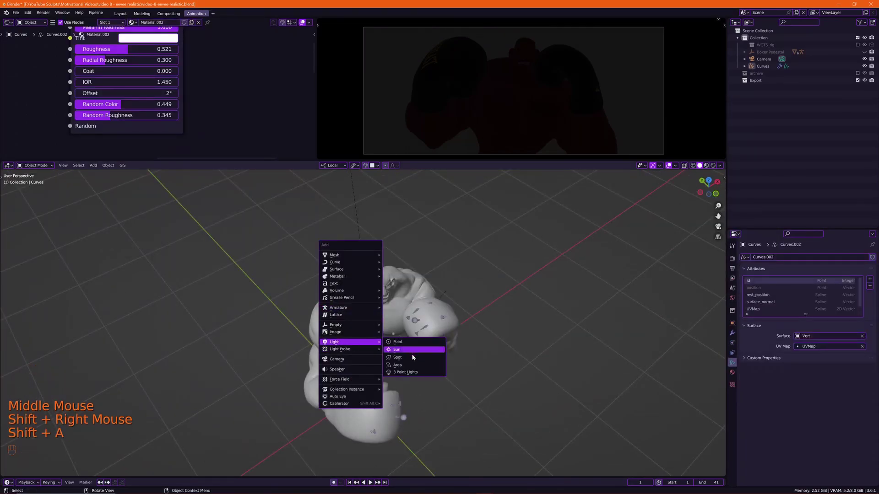
pyautogui.click(397, 366)
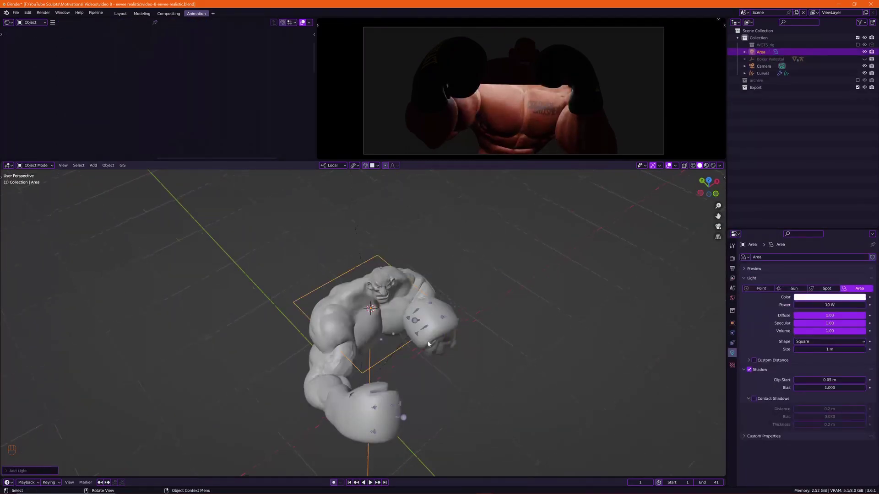
# In the side view, raise the area light above and in front of the boxer and tilt it down towards him.
pyautogui.moveTo(428, 345); pyautogui.dragTo(460, 323, button='middle')
pyautogui.press('`')
pyautogui.press('g')
pyautogui.click(481, 274)
pyautogui.press('r')
pyautogui.click(478, 327)
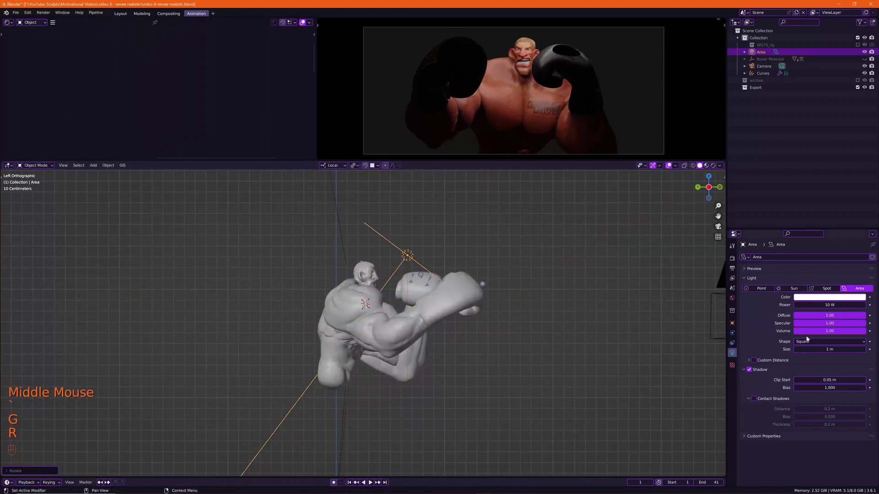
pyautogui.moveTo(465, 282); pyautogui.dragTo(487, 296, button='middle')
pyautogui.press('`')
pyautogui.press('g')
pyautogui.click(441, 271)
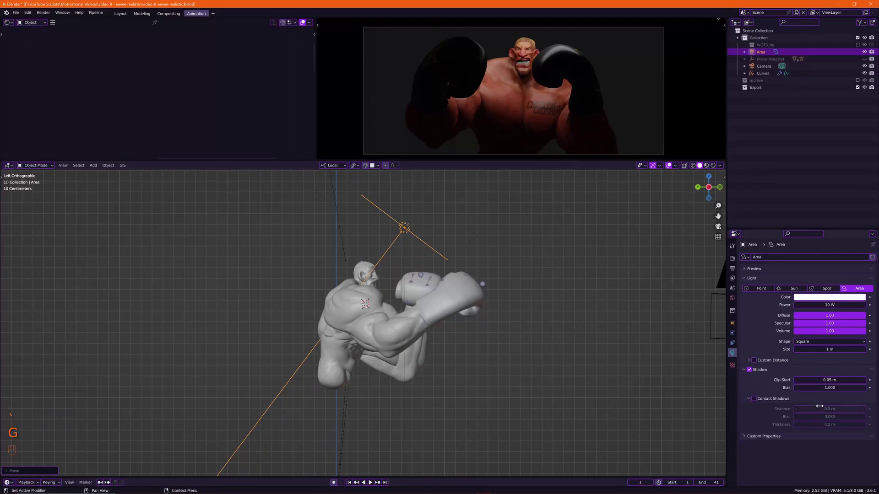
# Set the area light's shape to Ellipse and scale the light along its X axis.
pyautogui.click(815, 342)
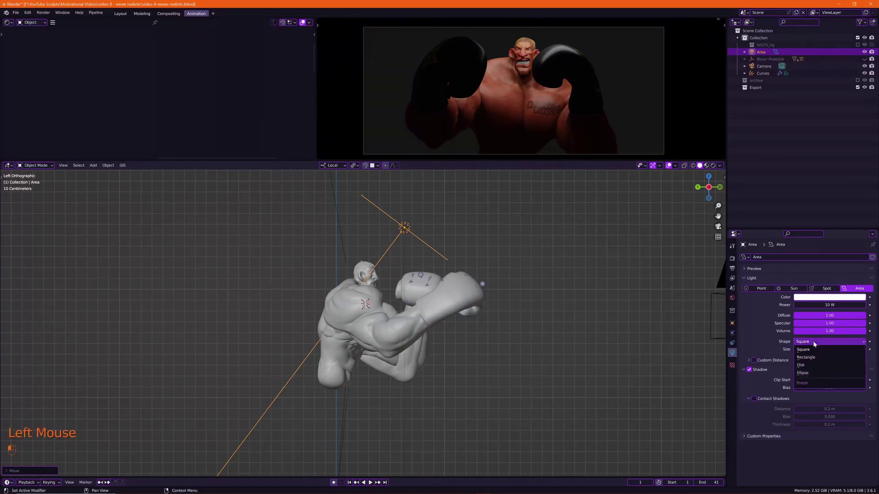
pyautogui.click(812, 373)
pyautogui.press('s')
pyautogui.press('x')
pyautogui.moveTo(578, 254); pyautogui.dragTo(496, 299, button='middle')
pyautogui.click(466, 293)
pyautogui.press('s')
pyautogui.press('x')
pyautogui.click(461, 296)
# Move the elliptical light behind the boxer's right shoulder and rotate it to shine on his back as a rim light.
pyautogui.press('`')
pyautogui.press('r')
pyautogui.click(520, 280)
pyautogui.press('g')
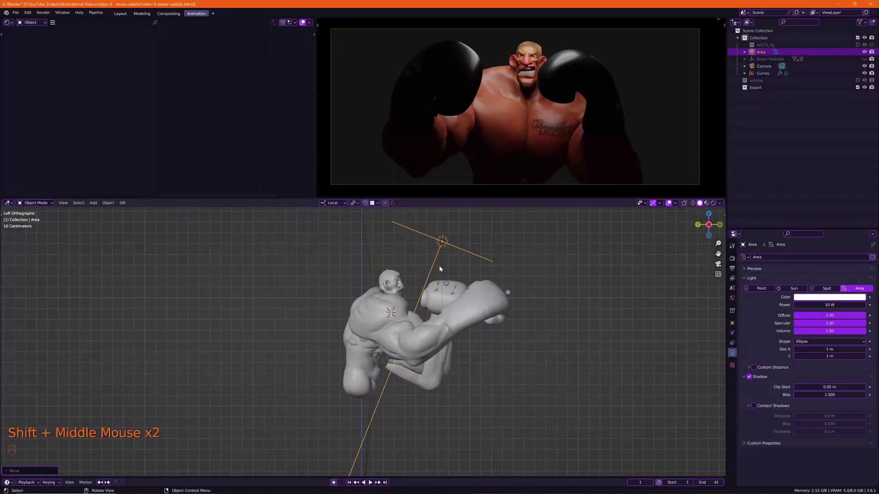
pyautogui.click(444, 242)
pyautogui.press('g')
pyautogui.press('r')
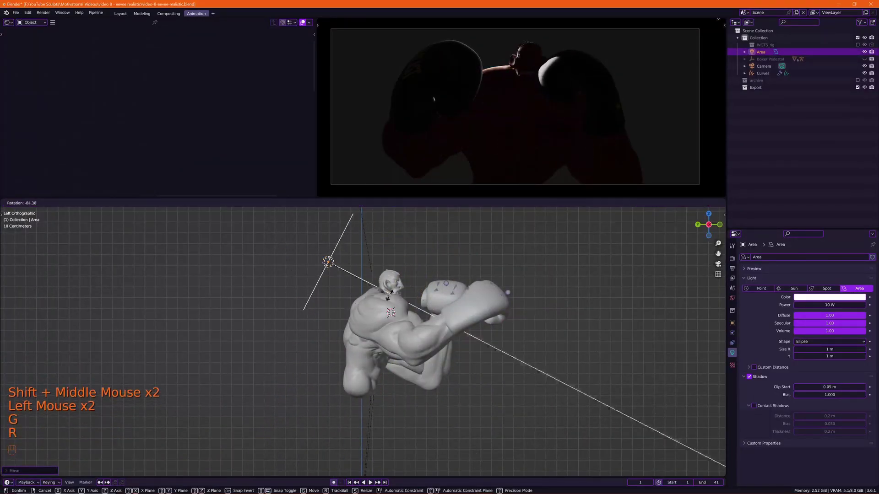
pyautogui.press('r')
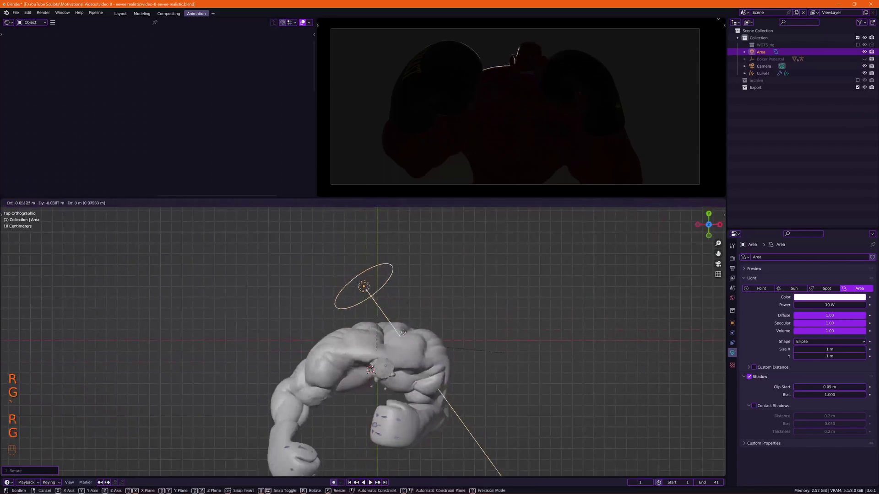
pyautogui.press('`')
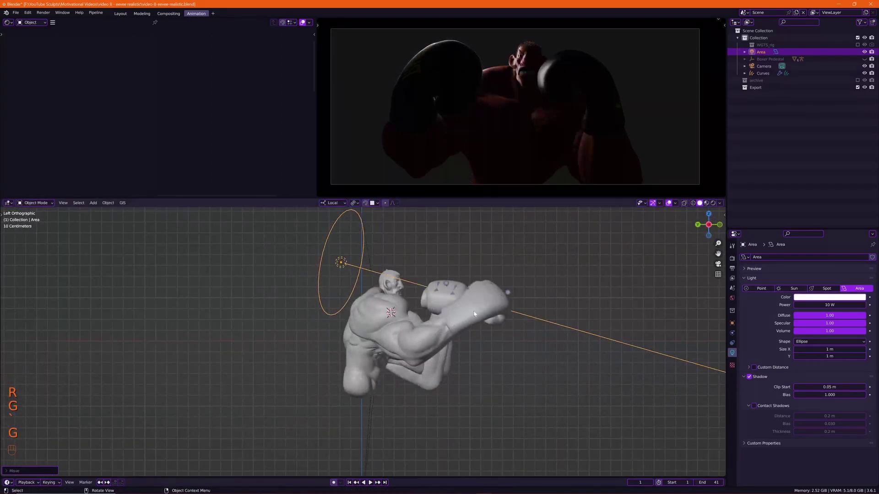
pyautogui.moveTo(474, 314); pyautogui.dragTo(325, 280, button='middle')
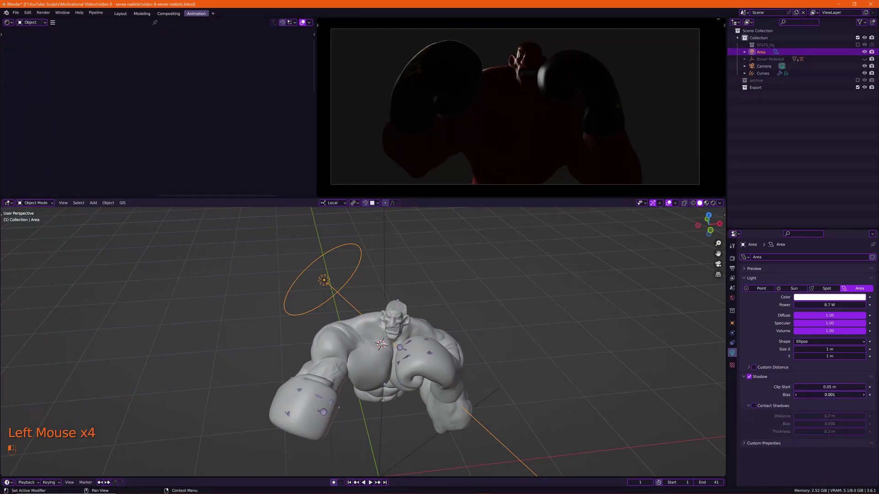
# Duplicate the rim light to behind the boxer's left shoulder and rotate the copy to aim back at him.
pyautogui.click(485, 295)
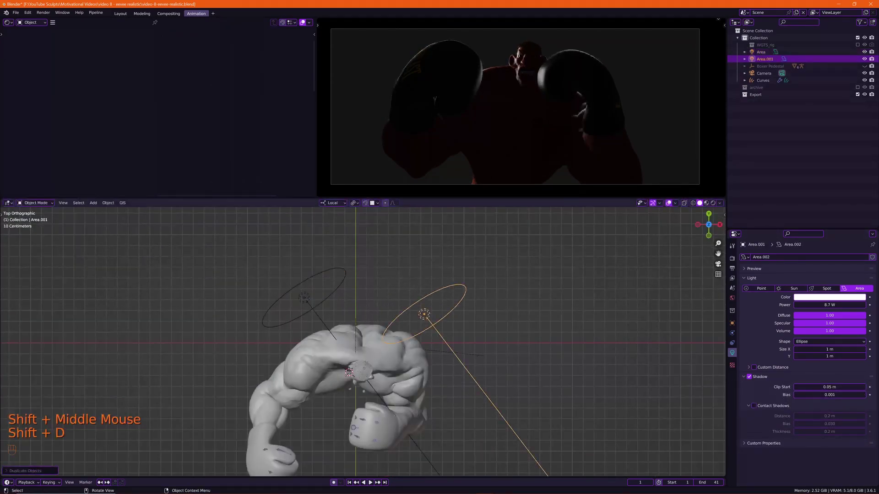
pyautogui.press('r')
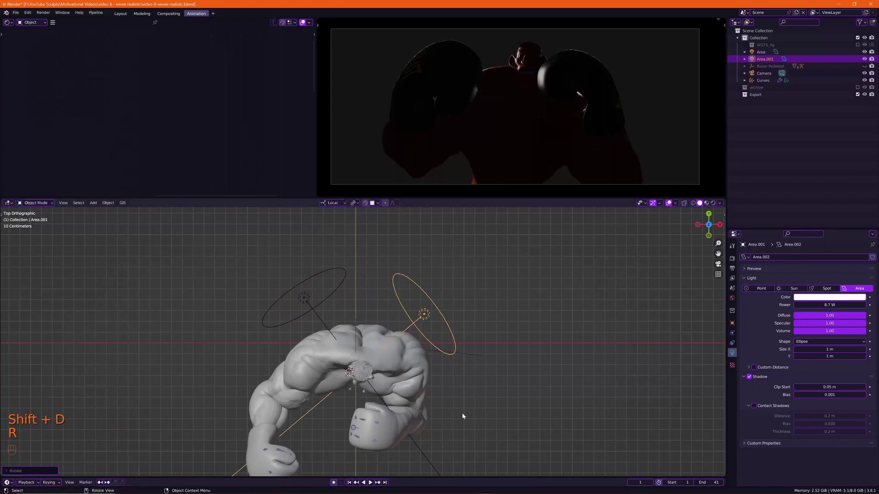
pyautogui.press('g')
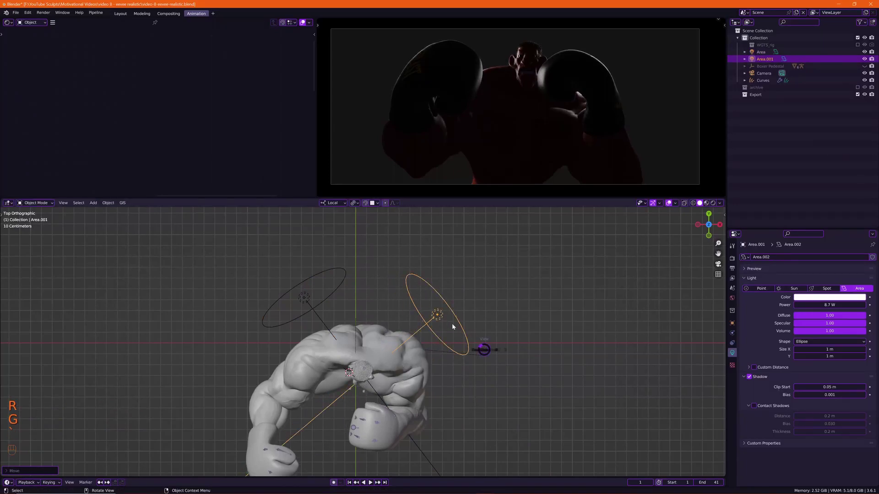
pyautogui.moveTo(452, 327); pyautogui.dragTo(457, 348, button='middle')
pyautogui.press('r')
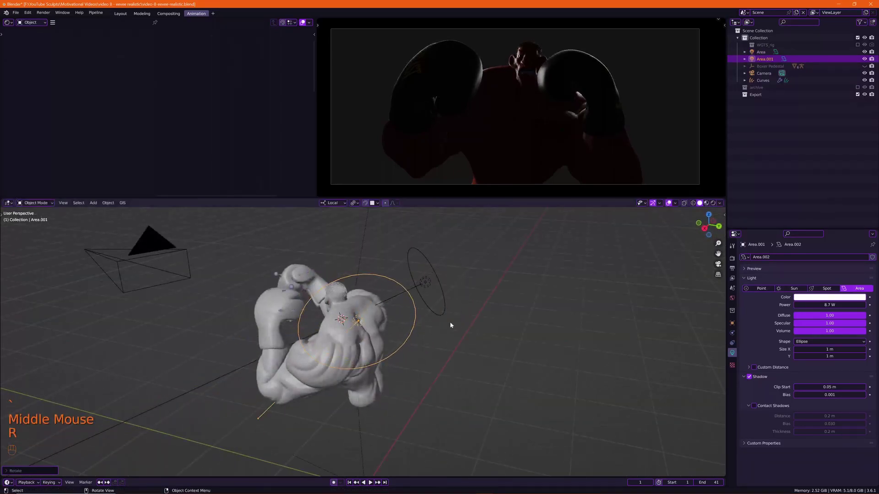
# Inspect the rim lighting on the boxer's face and glove, and adjust the second rim light's rotation from the top view.
pyautogui.scroll(2, 514, 67)
pyautogui.keyDown('shift'); pyautogui.moveTo(633, 78); pyautogui.dragTo(539, 133, button='middle'); pyautogui.keyUp('shift')
pyautogui.scroll(1, 509, 122)
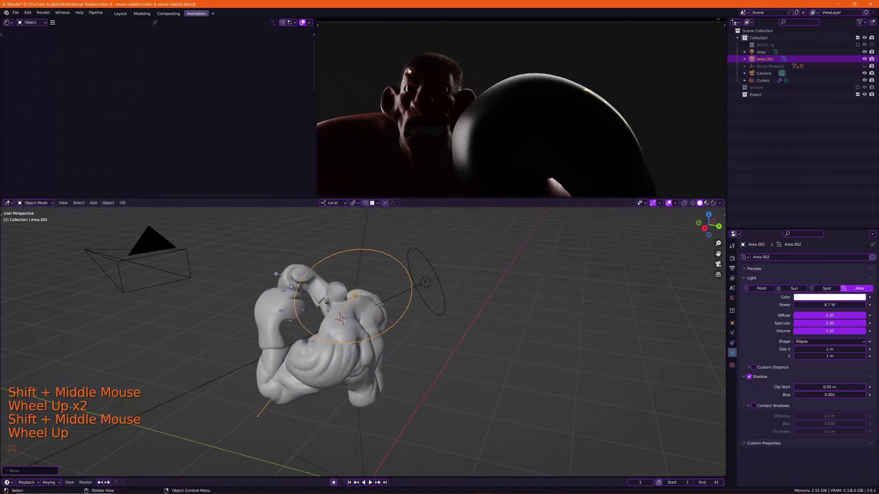
pyautogui.keyDown('shift'); pyautogui.moveTo(408, 71); pyautogui.dragTo(454, 114, button='middle'); pyautogui.keyUp('shift')
pyautogui.scroll(2, 526, 143)
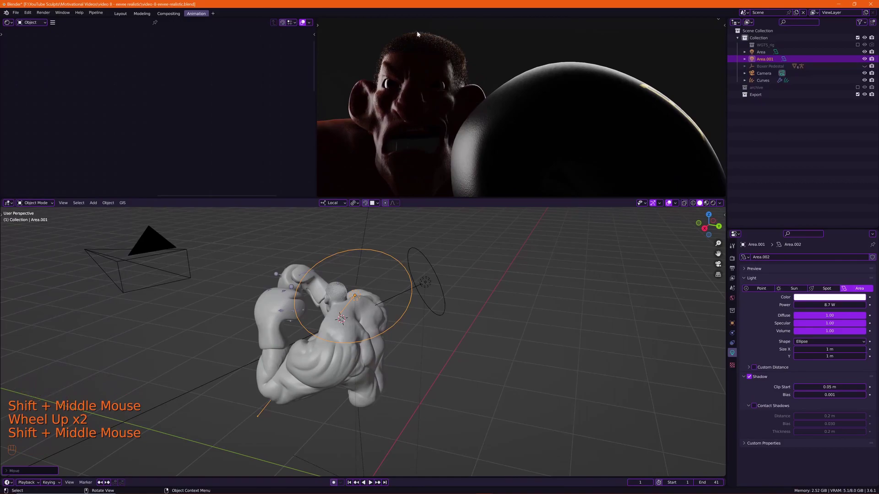
pyautogui.keyDown('shift'); pyautogui.moveTo(437, 269); pyautogui.dragTo(446, 297, button='middle'); pyautogui.keyUp('shift')
pyautogui.moveTo(446, 298); pyautogui.dragTo(527, 357, button='middle')
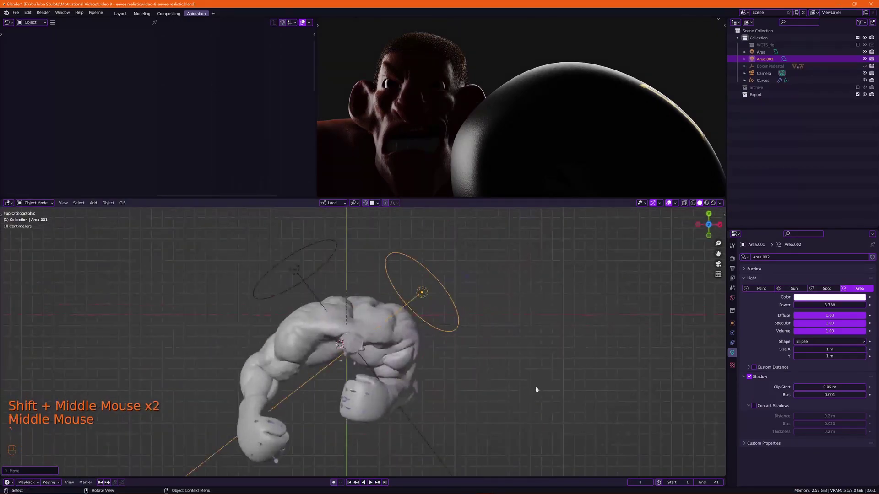
pyautogui.press('r')
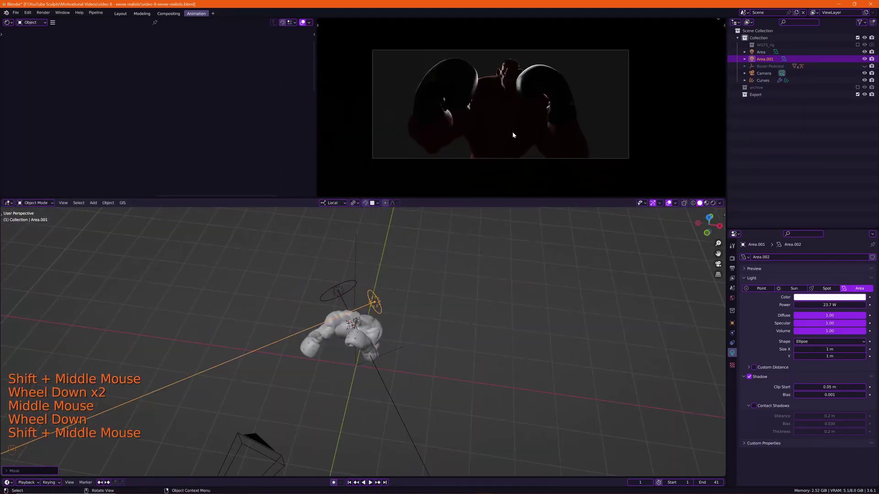
# Duplicate the rim light behind the boxer's left shoulder and rotate the copy.
pyautogui.scroll(2, 512, 135)
pyautogui.keyDown('shift'); pyautogui.moveTo(451, 280); pyautogui.dragTo(442, 299, button='middle'); pyautogui.keyUp('shift')
pyautogui.moveTo(442, 299); pyautogui.dragTo(397, 332, button='middle')
pyautogui.scroll(1, 269, 285)
pyautogui.moveTo(336, 351); pyautogui.dragTo(394, 316, button='middle')
pyautogui.scroll(2, 310, 297)
pyautogui.scroll(-1, 380, 326)
pyautogui.moveTo(394, 316); pyautogui.dragTo(387, 296, button='middle')
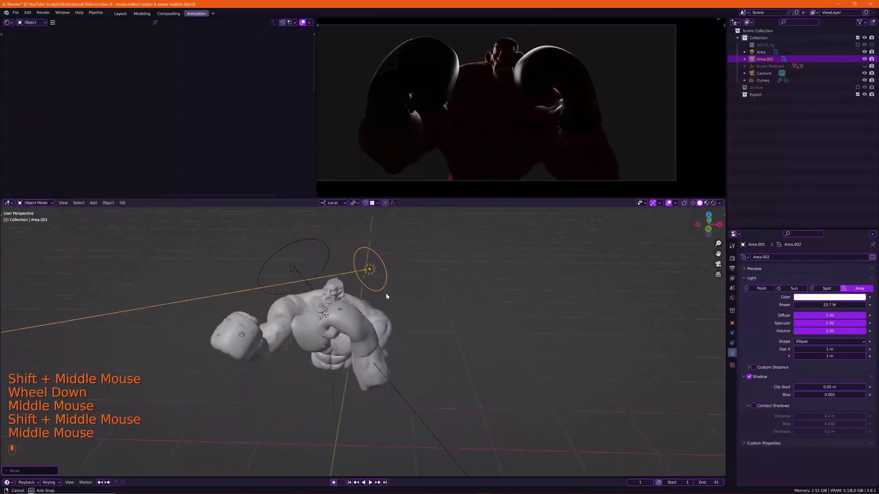
pyautogui.hotkey('shift', 'd')
pyautogui.press('r')
# Reorient the copied light at the boxer's left side so it faces his body, and scale it up.
pyautogui.moveTo(466, 357); pyautogui.dragTo(407, 321, button='middle')
pyautogui.press('r')
pyautogui.press('r')
pyautogui.click(395, 319)
pyautogui.press('s')
pyautogui.moveTo(408, 320); pyautogui.dragTo(412, 317, button='middle')
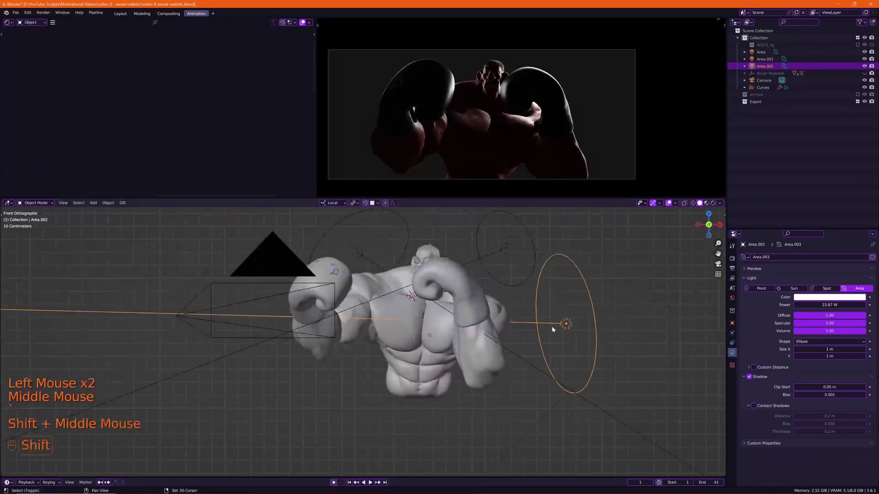
# Duplicate the side light across to the boxer's right side and rotate the copy to face him.
pyautogui.hotkey('shift', 'd')
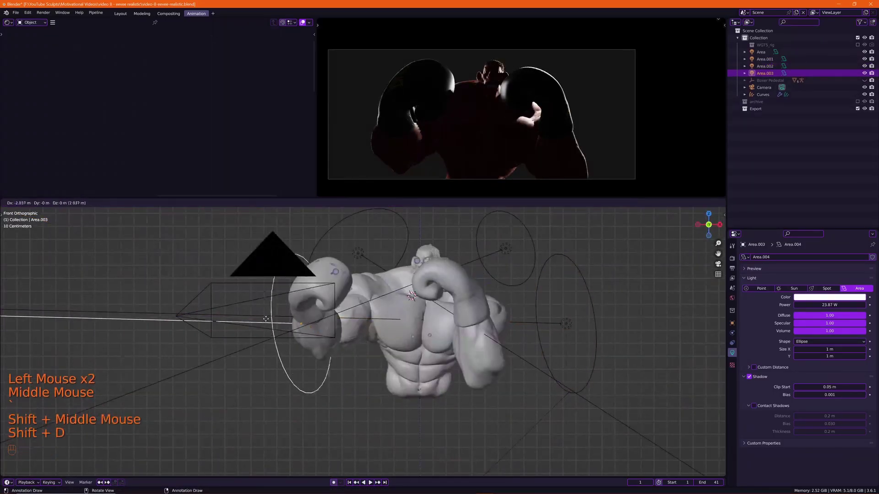
pyautogui.press('r')
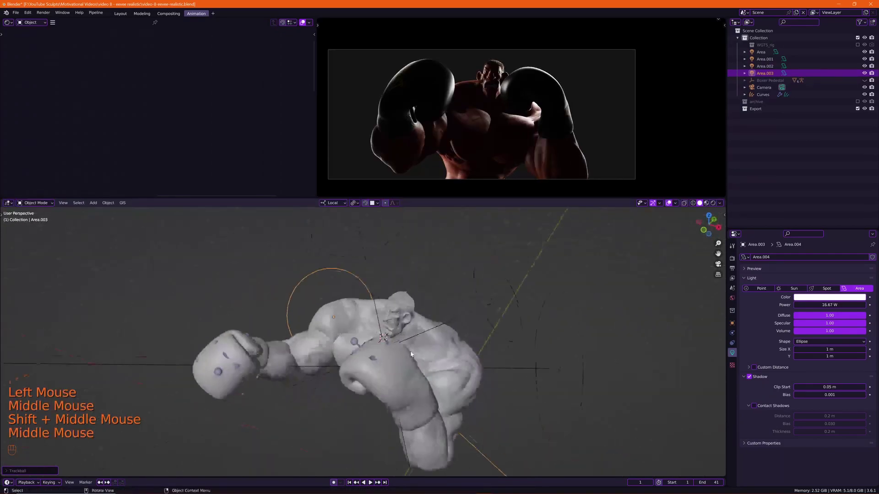
pyautogui.scroll(-5, 426, 265)
pyautogui.moveTo(375, 275); pyautogui.dragTo(436, 328, button='middle')
pyautogui.scroll(2, 435, 328)
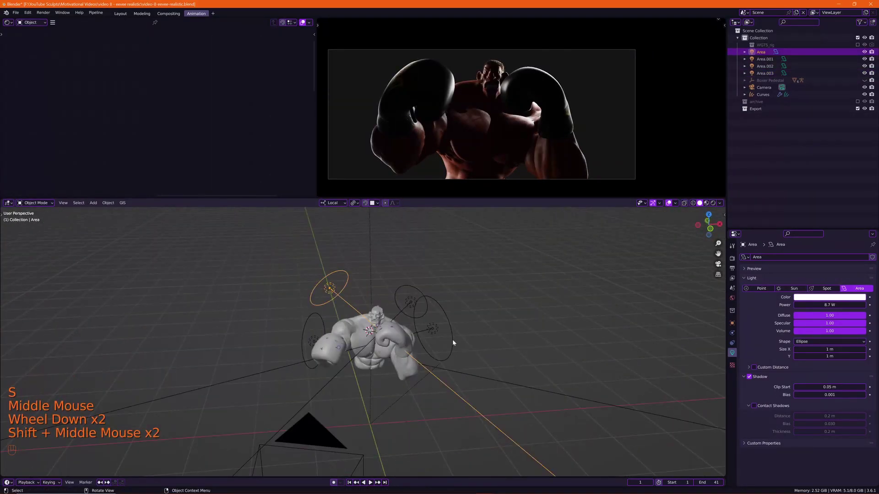
# Place the 3D cursor at the boxer's head and add a new area light there.
pyautogui.moveTo(363, 315); pyautogui.dragTo(370, 367, button='middle')
pyautogui.scroll(2, 370, 367)
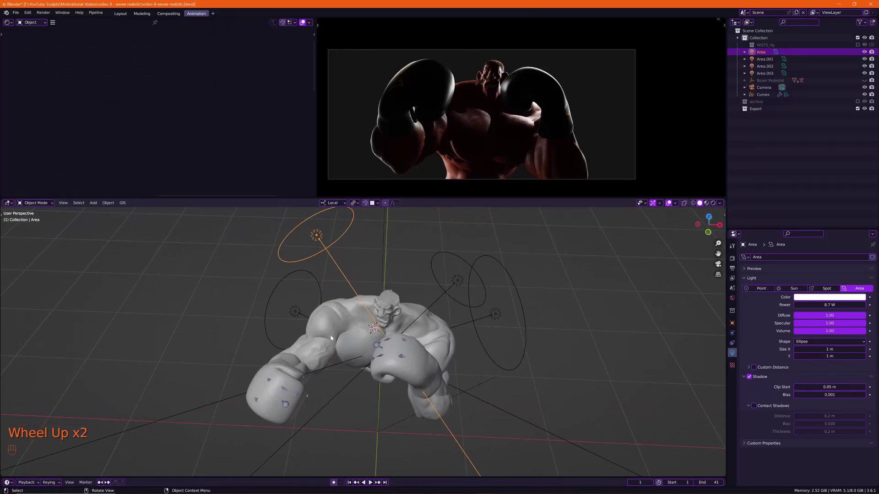
pyautogui.keyDown('shift'); pyautogui.moveTo(330, 337); pyautogui.dragTo(386, 295, button='middle'); pyautogui.keyUp('shift')
pyautogui.hotkey('shift', 'a')
pyautogui.moveTo(386, 295)
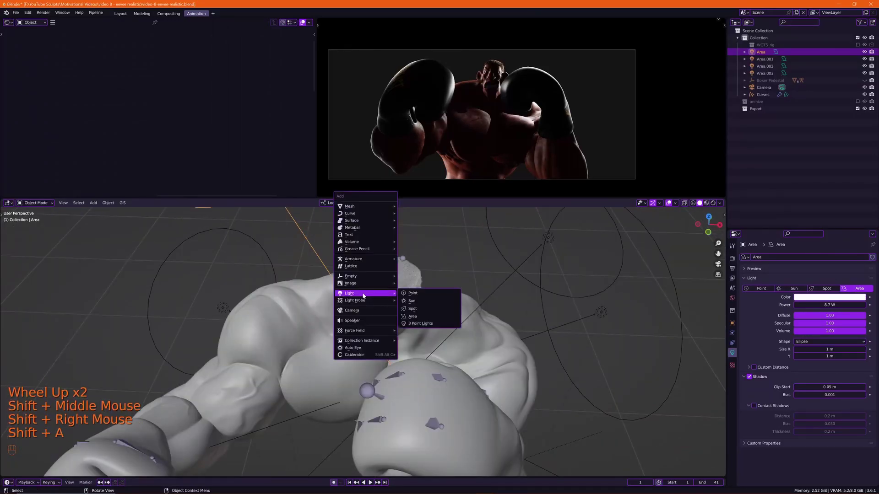
pyautogui.click(423, 316)
pyautogui.moveTo(423, 317); pyautogui.dragTo(357, 275, button='middle')
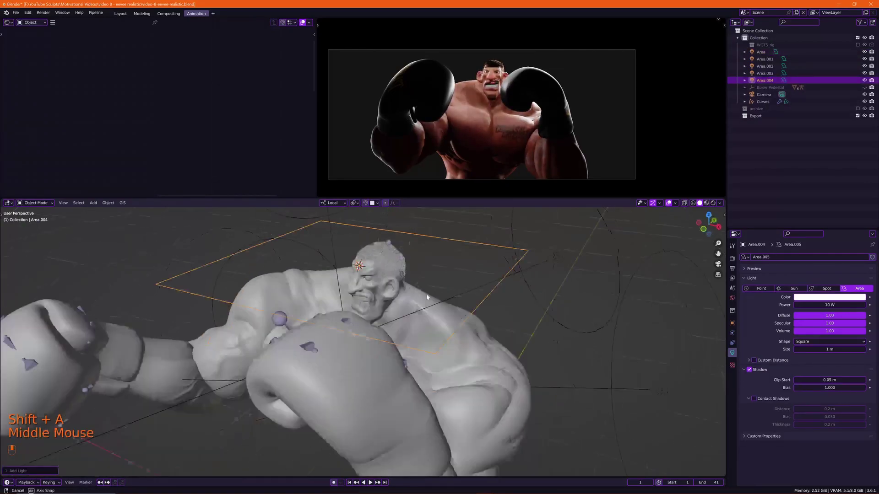
# Position and tilt the new area light above and in front of the boxer's face, and set its shape to Ellipse.
pyautogui.scroll(-2, 457, 248)
pyautogui.moveTo(503, 248); pyautogui.dragTo(463, 225, button='middle')
pyautogui.press('g')
pyautogui.click(446, 325)
pyautogui.press('r')
pyautogui.click(458, 272)
pyautogui.moveTo(458, 273); pyautogui.dragTo(754, 325, button='middle')
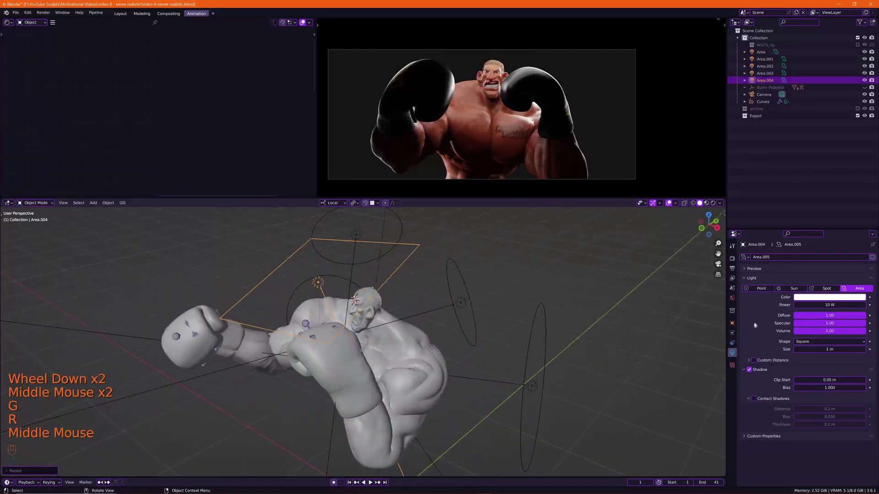
pyautogui.click(806, 373)
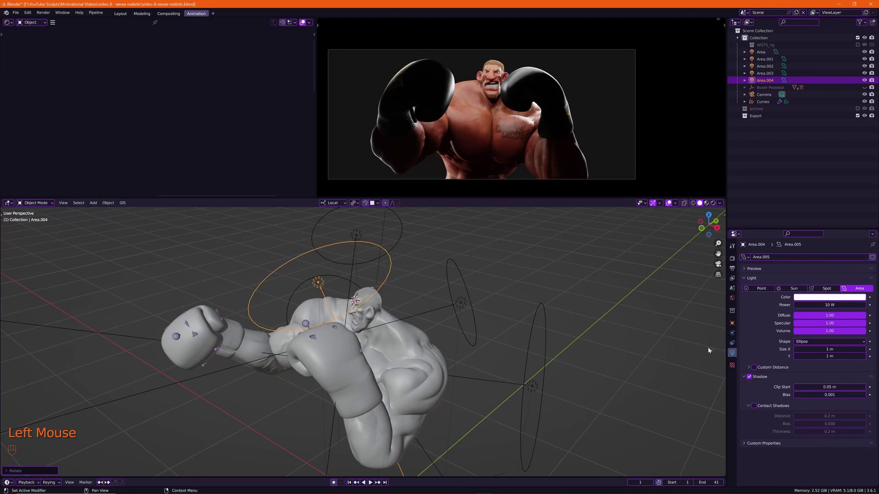
# Examine the lighting on the boxer's chest, gloves and face in the camera view.
pyautogui.keyDown('shift'); pyautogui.moveTo(531, 110); pyautogui.dragTo(544, 110, button='middle'); pyautogui.keyUp('shift')
pyautogui.scroll(2, 526, 106)
pyautogui.scroll(2, 544, 110)
pyautogui.keyDown('shift'); pyautogui.moveTo(545, 110); pyautogui.dragTo(561, 114, button='middle'); pyautogui.keyUp('shift')
pyautogui.scroll(-2, 558, 119)
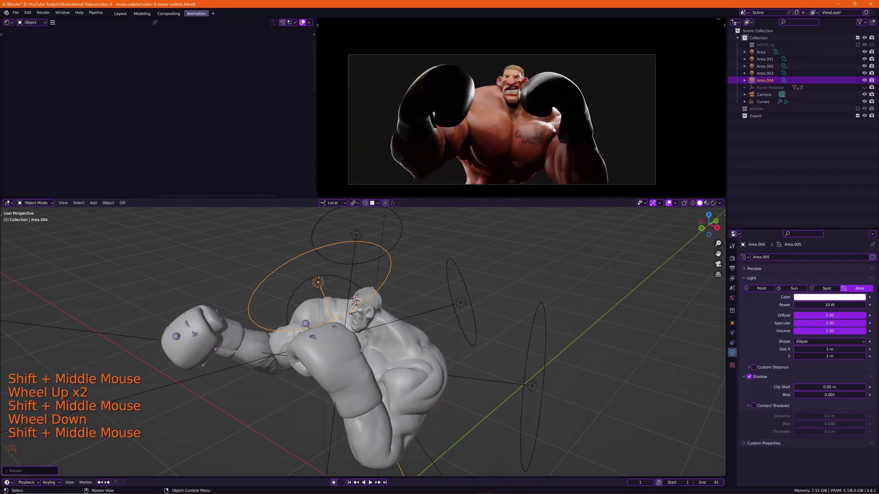
pyautogui.keyDown('shift'); pyautogui.moveTo(469, 119); pyautogui.dragTo(487, 137, button='middle'); pyautogui.keyUp('shift')
pyautogui.scroll(2, 488, 138)
pyautogui.scroll(1, 575, 151)
pyautogui.keyDown('shift'); pyautogui.scroll(1, 575, 151); pyautogui.keyUp('shift')
pyautogui.scroll(2, 575, 151)
pyautogui.keyDown('shift'); pyautogui.moveTo(575, 151); pyautogui.dragTo(540, 118, button='middle'); pyautogui.keyUp('shift')
pyautogui.scroll(-2, 540, 118)
pyautogui.scroll(2, 505, 107)
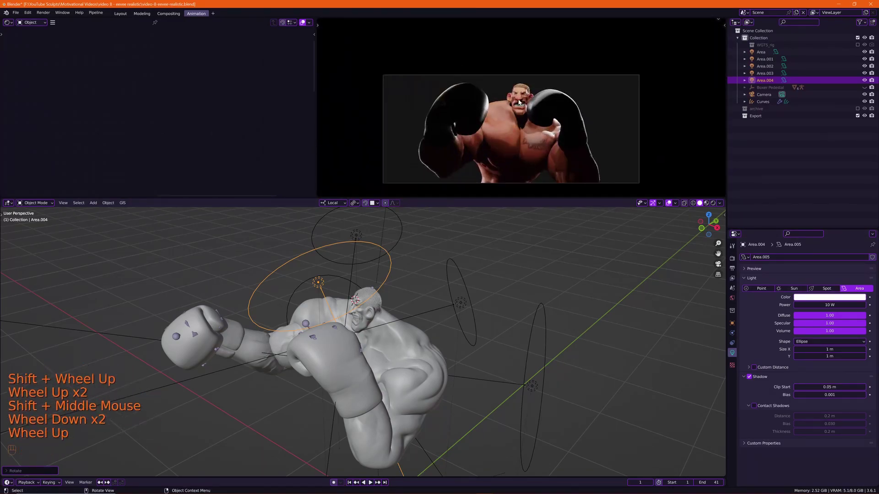
pyautogui.keyDown('shift'); pyautogui.moveTo(490, 106); pyautogui.dragTo(501, 110, button='middle'); pyautogui.keyUp('shift')
pyautogui.scroll(2, 501, 110)
pyautogui.keyDown('shift'); pyautogui.moveTo(501, 110); pyautogui.dragTo(512, 115, button='middle'); pyautogui.keyUp('shift')
pyautogui.moveTo(426, 247); pyautogui.dragTo(462, 238, button='middle')
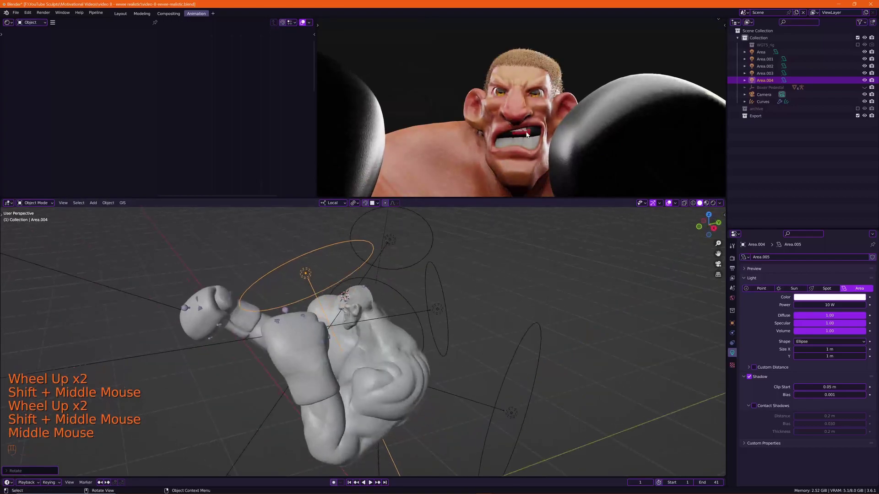
pyautogui.keyDown('shift'); pyautogui.moveTo(504, 119); pyautogui.dragTo(525, 111, button='middle'); pyautogui.keyUp('shift')
pyautogui.scroll(2, 498, 61)
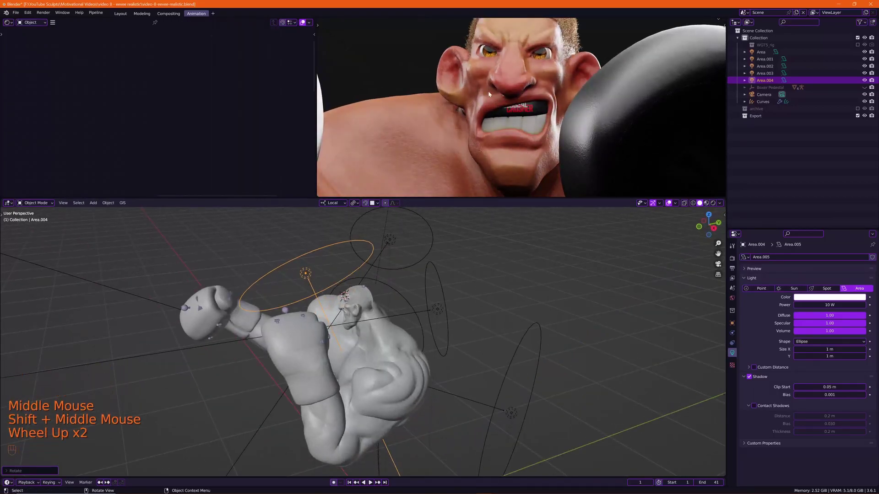
# Scale the area light above the boxer's face down to about half its size.
pyautogui.scroll(1, 443, 265)
pyautogui.keyDown('shift'); pyautogui.moveTo(430, 265); pyautogui.dragTo(427, 288, button='middle'); pyautogui.keyUp('shift')
pyautogui.press('s')
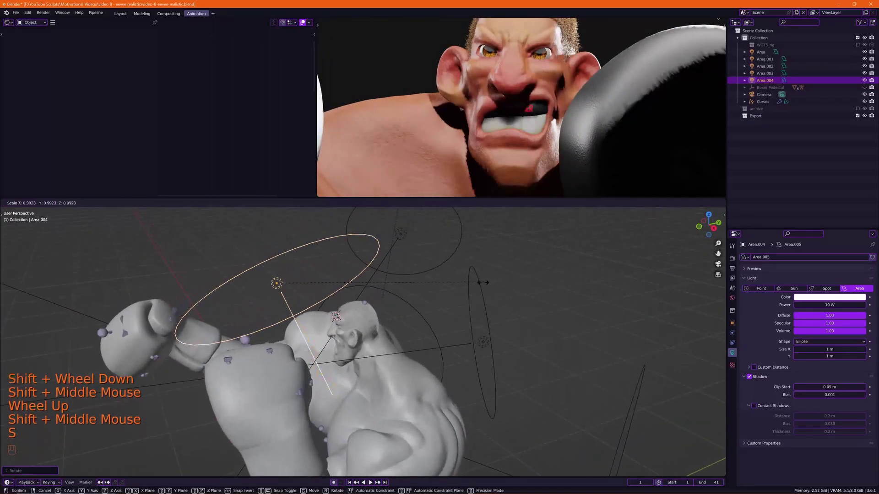
pyautogui.click(374, 296)
pyautogui.keyDown('shift'); pyautogui.moveTo(373, 297); pyautogui.dragTo(418, 298, button='middle'); pyautogui.keyUp('shift')
pyautogui.scroll(-2, 561, 153)
pyautogui.scroll(2, 560, 153)
pyautogui.scroll(1, 560, 153)
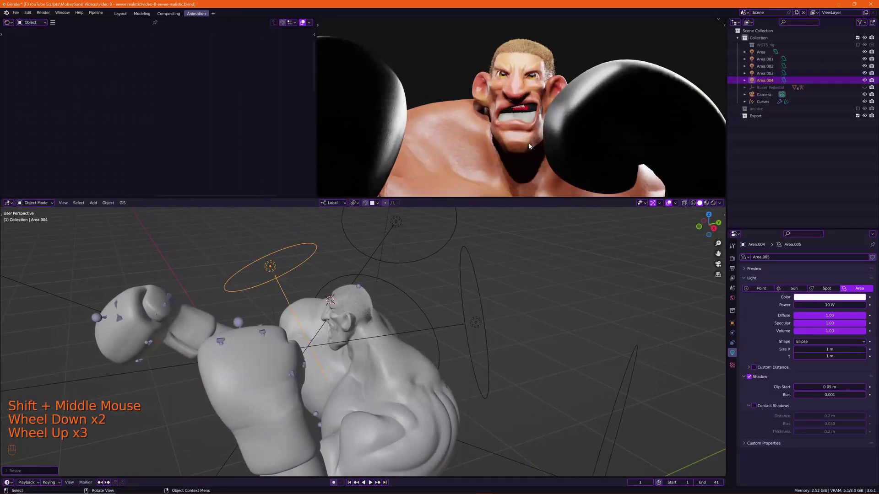
# Shrink the area light above the boxer's face and move it a little while checking the face in the camera view.
pyautogui.keyDown('shift'); pyautogui.moveTo(560, 153); pyautogui.dragTo(529, 131, button='middle'); pyautogui.keyUp('shift')
pyautogui.scroll(1, 529, 131)
pyautogui.scroll(1, 529, 131)
pyautogui.keyDown('shift'); pyautogui.moveTo(371, 266); pyautogui.dragTo(421, 259, button='middle'); pyautogui.keyUp('shift')
pyautogui.moveTo(421, 259); pyautogui.dragTo(476, 249, button='middle')
pyautogui.press('s')
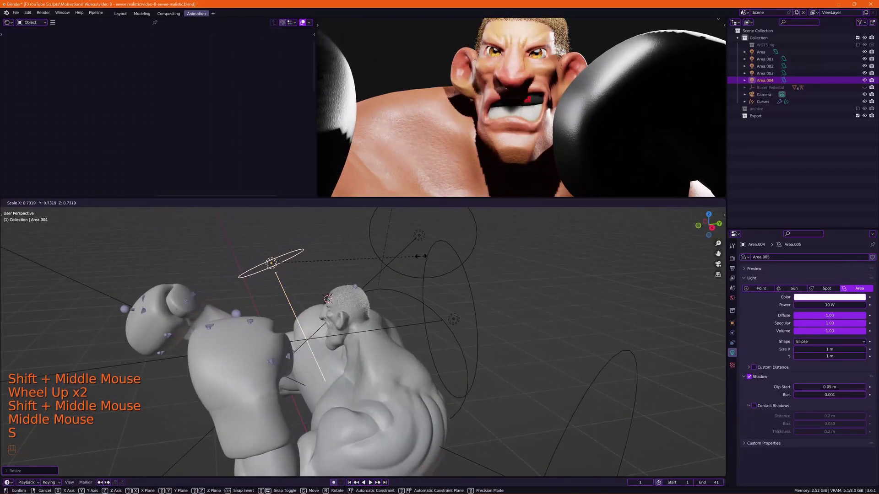
pyautogui.click(399, 258)
pyautogui.moveTo(480, 84)
pyautogui.keyDown('shift'); pyautogui.mouseDown(button='middle')
pyautogui.moveTo(469, 108)
pyautogui.moveTo(468, 95)
pyautogui.mouseUp(button='middle'); pyautogui.keyUp('shift')
pyautogui.press('g')
pyautogui.keyDown('shift'); pyautogui.moveTo(348, 284); pyautogui.dragTo(398, 279, button='middle'); pyautogui.keyUp('shift')
pyautogui.click(354, 272)
# Adjust the face light's tilt from the right side view and move it slightly closer to the head.
pyautogui.press('`')
pyautogui.click(412, 293)
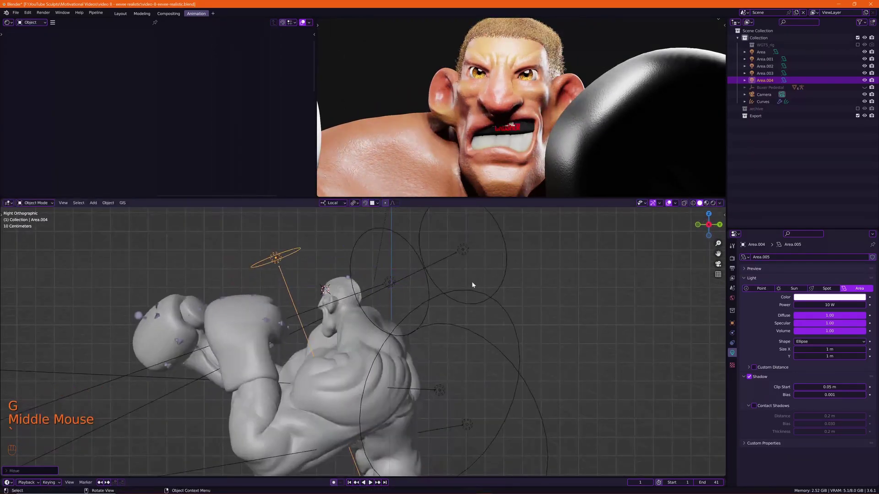
pyautogui.press('r')
pyautogui.click(450, 274)
pyautogui.press('g')
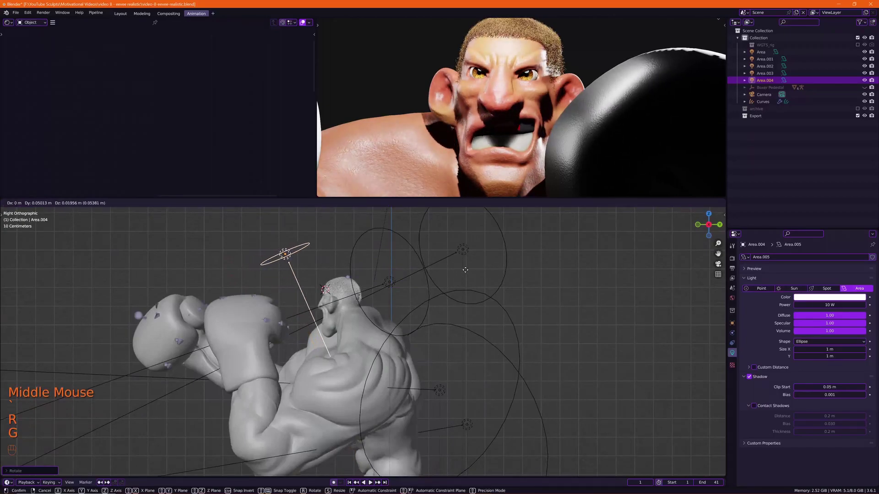
pyautogui.moveTo(460, 272); pyautogui.dragTo(470, 348, button='middle')
# Reposition the face light beside the boxer's head from an elevated view, checking the shadows in the camera view.
pyautogui.press('g')
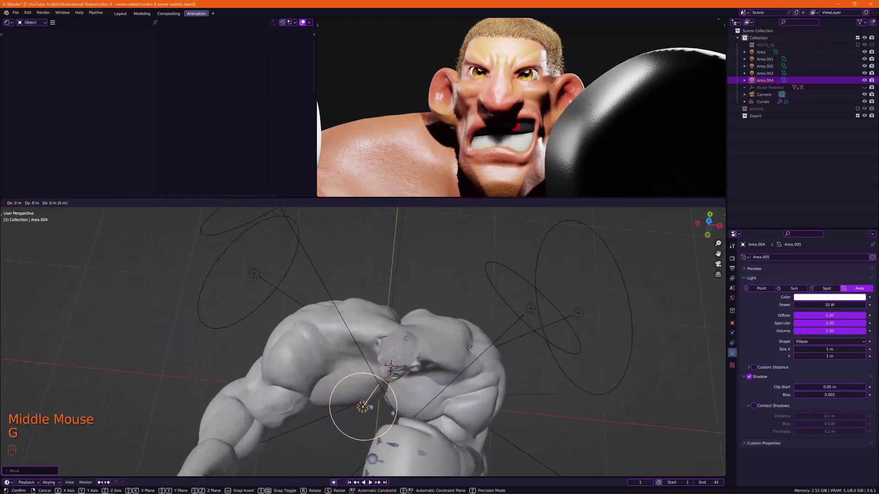
pyautogui.press('g')
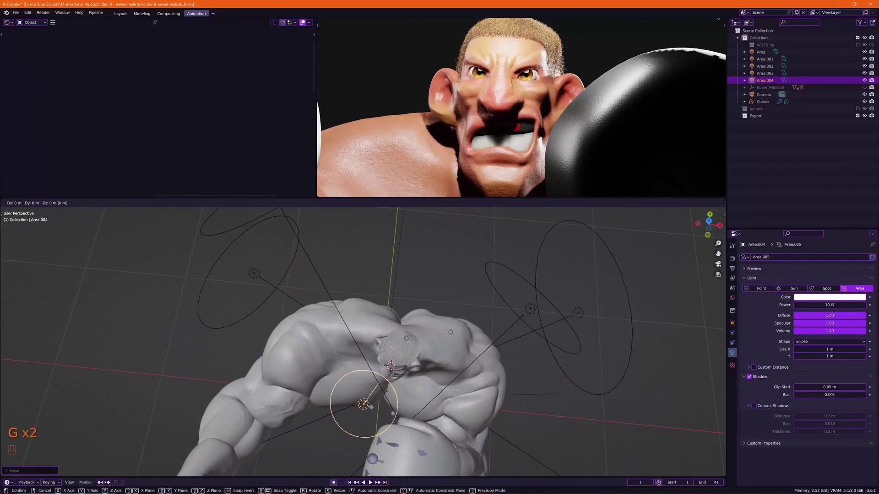
pyautogui.scroll(-3, 603, 78)
pyautogui.keyDown('shift'); pyautogui.moveTo(603, 78); pyautogui.dragTo(590, 91, button='middle'); pyautogui.keyUp('shift')
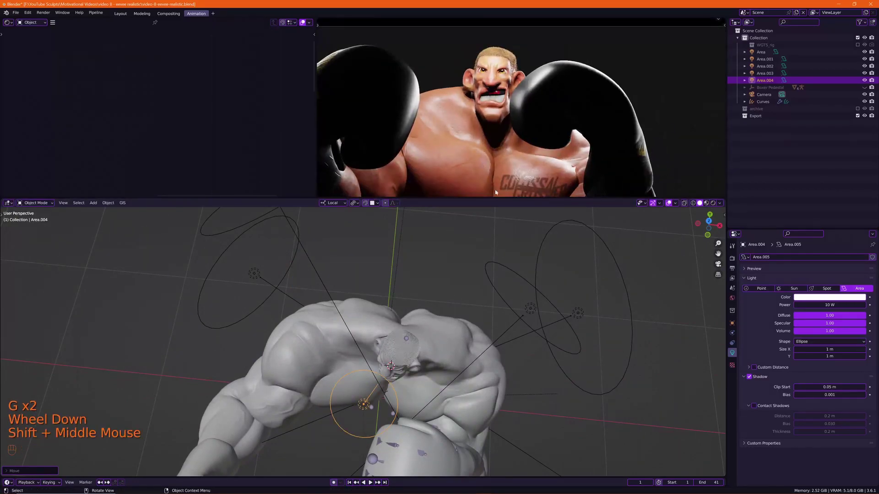
pyautogui.moveTo(458, 265); pyautogui.dragTo(406, 298, button='middle')
pyautogui.press('g')
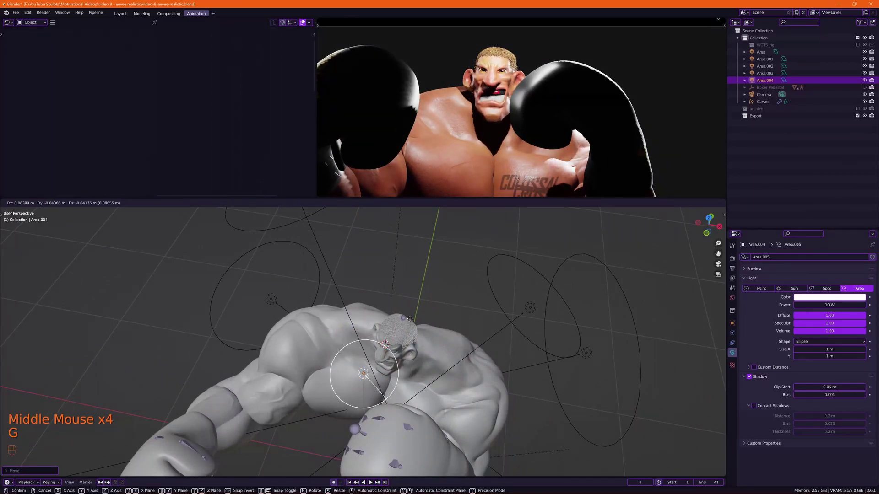
pyautogui.click(405, 297)
# Check the close-up of the boxer's face and slightly resize the light above it.
pyautogui.scroll(2, 549, 100)
pyautogui.keyDown('shift'); pyautogui.moveTo(549, 100); pyautogui.dragTo(551, 99, button='middle'); pyautogui.keyUp('shift')
pyautogui.scroll(1, 552, 128)
pyautogui.scroll(-1, 595, 108)
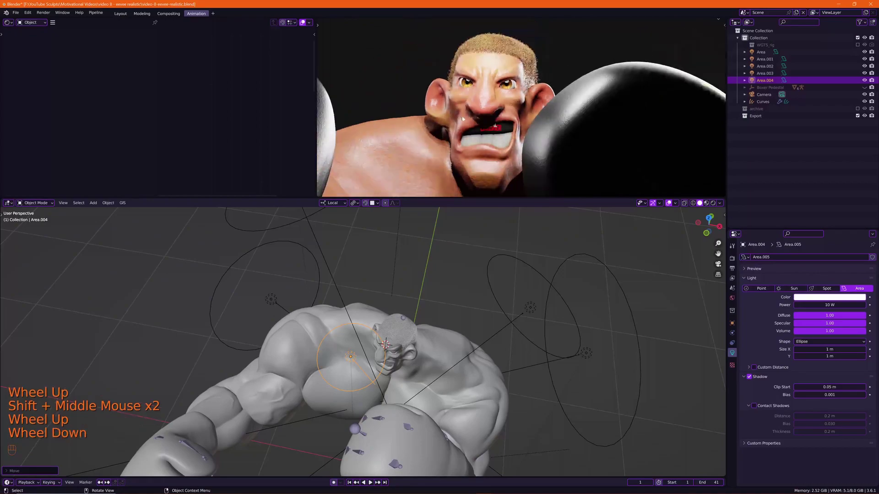
pyautogui.keyDown('shift'); pyautogui.moveTo(572, 128); pyautogui.dragTo(595, 96, button='middle'); pyautogui.keyUp('shift')
pyautogui.keyDown('shift'); pyautogui.moveTo(496, 290); pyautogui.dragTo(493, 293, button='middle'); pyautogui.keyUp('shift')
pyautogui.moveTo(440, 320); pyautogui.dragTo(467, 311, button='middle')
pyautogui.moveTo(467, 311); pyautogui.dragTo(420, 374, button='middle')
pyautogui.press('s')
pyautogui.rightClick(435, 369)
pyautogui.press('s')
pyautogui.click(408, 373)
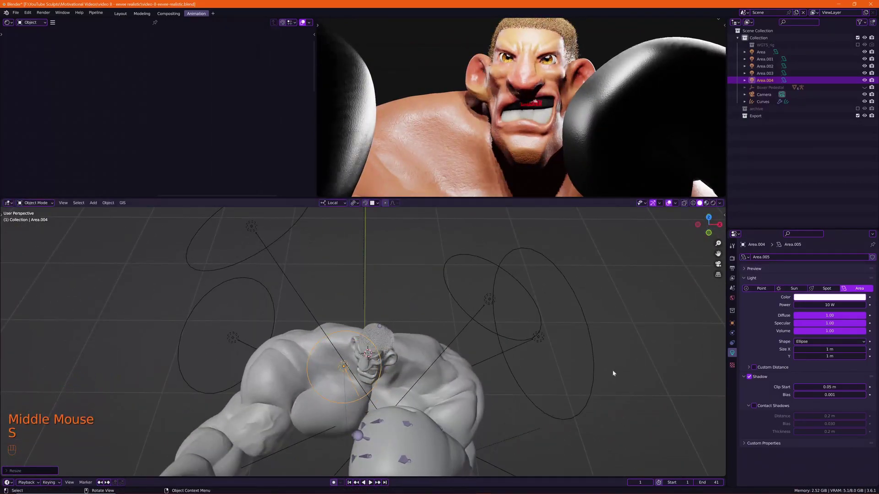
# Rotate and reposition the face light from the right side view and scale it down to roughly three quarters.
pyautogui.press('KP_3')
pyautogui.press('r')
pyautogui.click(465, 339)
pyautogui.press('g')
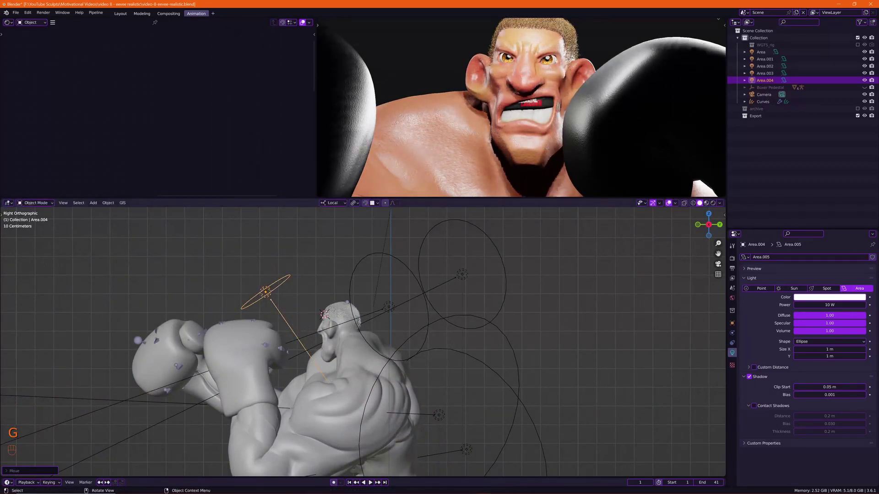
pyautogui.click(464, 338)
pyautogui.press('s')
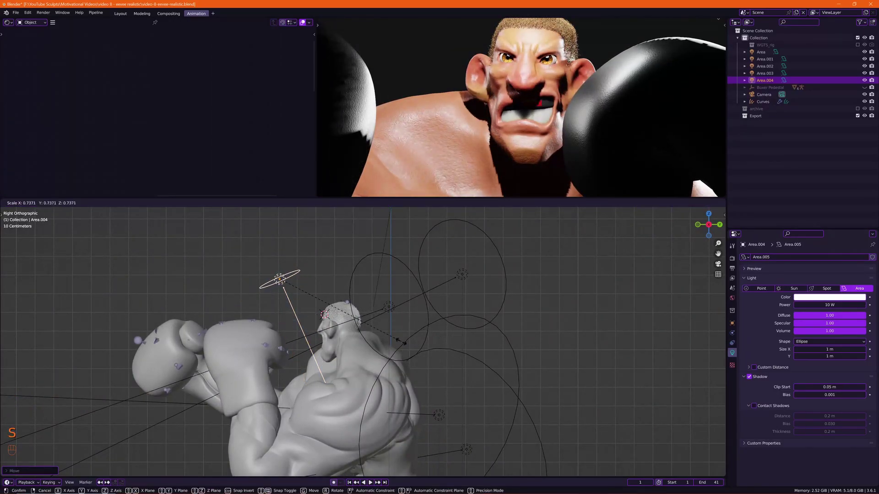
pyautogui.click(401, 341)
# Scale the light above the boxer's face along its Y axis only.
pyautogui.scroll(-2, 471, 96)
pyautogui.moveTo(471, 95)
pyautogui.keyDown('shift'); pyautogui.mouseDown(button='middle')
pyautogui.moveTo(471, 77)
pyautogui.moveTo(474, 98)
pyautogui.mouseUp(button='middle'); pyautogui.keyUp('shift')
pyautogui.scroll(1, 474, 98)
pyautogui.keyDown('shift'); pyautogui.moveTo(369, 296); pyautogui.dragTo(463, 330, button='middle'); pyautogui.keyUp('shift')
pyautogui.press('s')
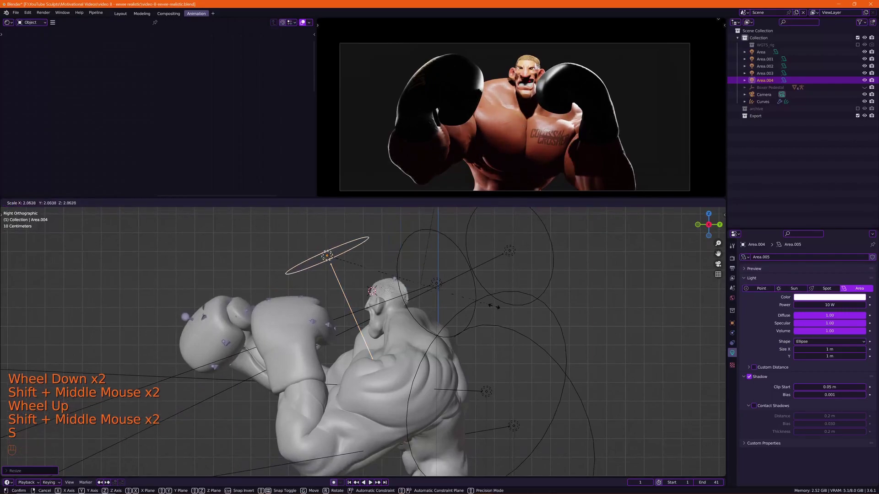
pyautogui.rightClick(496, 304)
pyautogui.press('s')
pyautogui.press('y')
pyautogui.click(355, 259)
# Widen the face light along its X axis and adjust its Y scale to form a broad oval.
pyautogui.press('s')
pyautogui.press('x')
pyautogui.press('x')
pyautogui.click(378, 334)
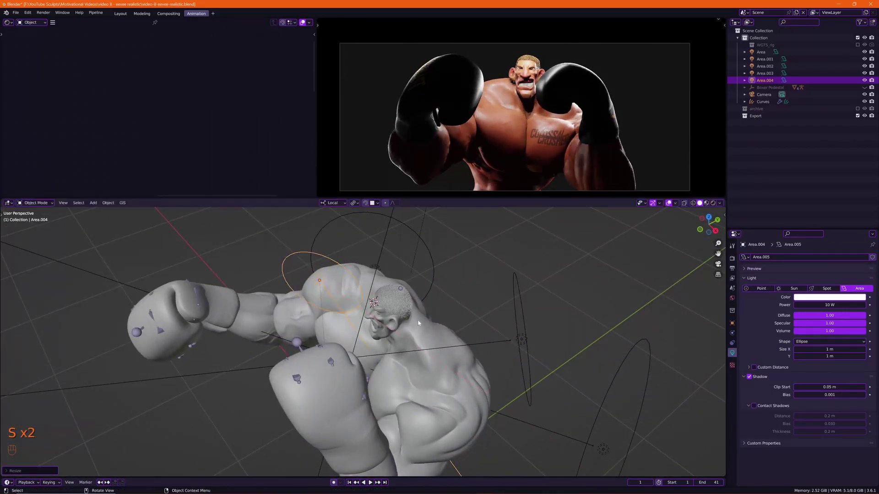
pyautogui.moveTo(286, 348); pyautogui.dragTo(346, 331, button='middle')
pyautogui.press('s')
pyautogui.press('y')
pyautogui.press('y')
pyautogui.click(352, 324)
# Examine the lighting on the boxer's face, chest and gloves in the camera view and the arrangement of the lights.
pyautogui.scroll(2, 514, 176)
pyautogui.keyDown('shift'); pyautogui.moveTo(514, 177); pyautogui.dragTo(504, 196, button='middle'); pyautogui.keyUp('shift')
pyautogui.scroll(3, 512, 138)
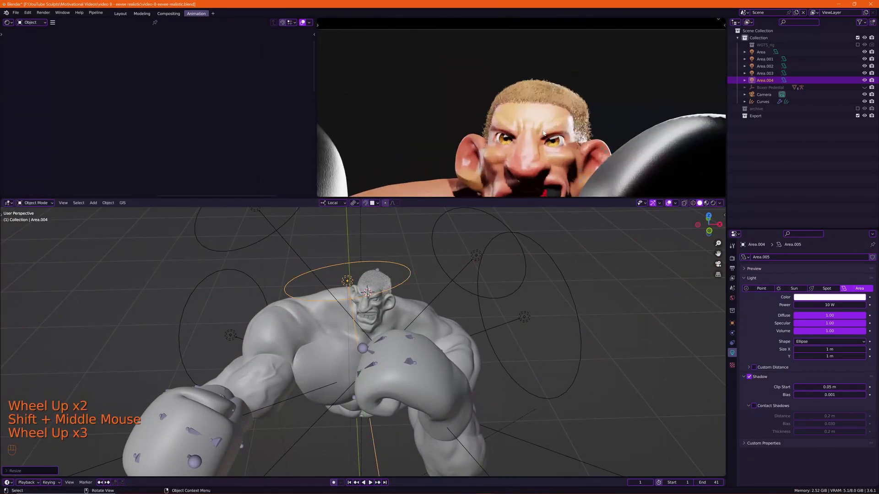
pyautogui.scroll(-2, 513, 137)
pyautogui.keyDown('shift'); pyautogui.moveTo(515, 137); pyautogui.dragTo(515, 116, button='middle'); pyautogui.keyUp('shift')
pyautogui.scroll(-1, 419, 268)
pyautogui.moveTo(419, 268)
pyautogui.mouseDown(button='middle')
pyautogui.moveTo(438, 265)
pyautogui.moveTo(412, 270)
pyautogui.mouseUp(button='middle')
pyautogui.keyDown('shift'); pyautogui.moveTo(412, 270); pyautogui.dragTo(435, 274, button='middle'); pyautogui.keyUp('shift')
pyautogui.moveTo(435, 275); pyautogui.dragTo(421, 281, button='middle')
pyautogui.keyDown('shift'); pyautogui.moveTo(527, 142); pyautogui.dragTo(525, 105, button='middle'); pyautogui.keyUp('shift')
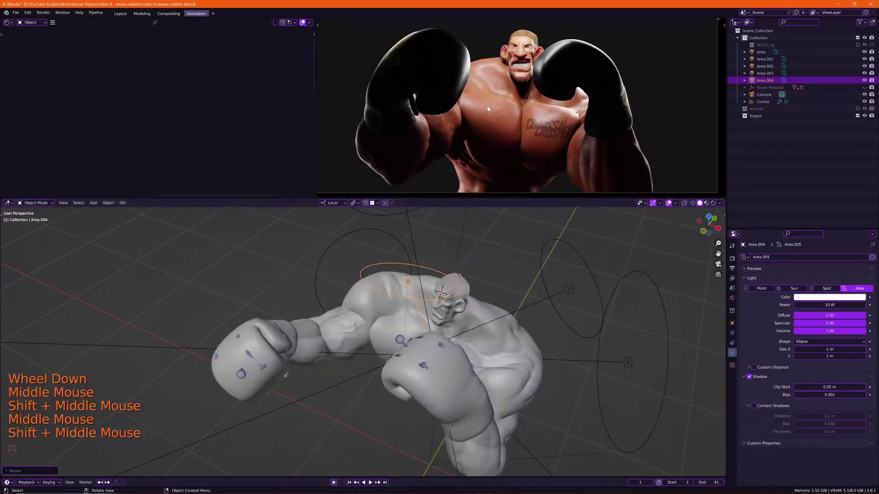
pyautogui.moveTo(462, 256); pyautogui.dragTo(460, 263, button='middle')
pyautogui.scroll(-2, 498, 213)
pyautogui.keyDown('shift'); pyautogui.moveTo(499, 128); pyautogui.dragTo(452, 119, button='middle'); pyautogui.keyUp('shift')
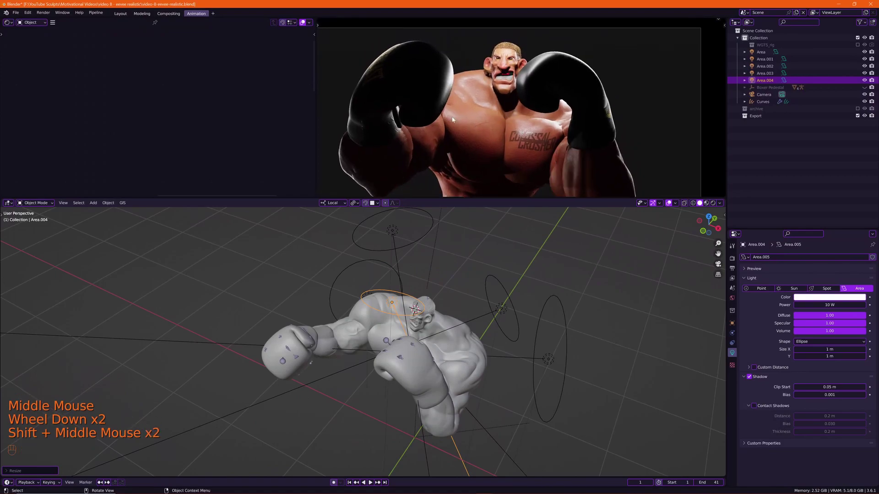
pyautogui.keyDown('shift'); pyautogui.moveTo(437, 228); pyautogui.dragTo(465, 265, button='middle'); pyautogui.keyUp('shift')
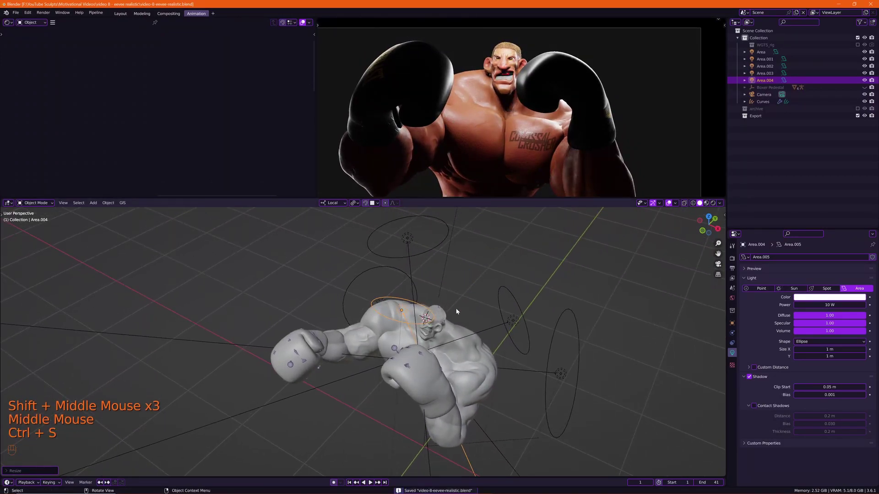
# Duplicate the face light and place and rotate the copy near the boxer's outstretched glove.
pyautogui.keyDown('shift'); pyautogui.moveTo(457, 311); pyautogui.dragTo(481, 311, button='middle'); pyautogui.keyUp('shift')
pyautogui.moveTo(481, 312)
pyautogui.keyDown('shift'); pyautogui.mouseDown(button='middle')
pyautogui.moveTo(494, 305)
pyautogui.moveTo(485, 297)
pyautogui.mouseUp(button='middle'); pyautogui.keyUp('shift')
pyautogui.moveTo(485, 297)
pyautogui.keyDown('shift'); pyautogui.mouseDown(button='middle')
pyautogui.moveTo(501, 299)
pyautogui.moveTo(492, 293)
pyautogui.mouseUp(button='middle'); pyautogui.keyUp('shift')
pyautogui.hotkey('shift', 'd')
pyautogui.click(384, 265)
pyautogui.moveTo(389, 270); pyautogui.dragTo(399, 293, button='middle')
pyautogui.press('r')
pyautogui.click(426, 316)
pyautogui.press('g')
pyautogui.click(455, 284)
# Rotate the duplicated light from another angle and shift it into place above the outstretched glove.
pyautogui.moveTo(399, 293); pyautogui.dragTo(405, 286, button='middle')
pyautogui.moveTo(405, 286); pyautogui.dragTo(389, 335, button='middle')
pyautogui.press('r')
pyautogui.click(403, 270)
pyautogui.press('g')
pyautogui.click(417, 285)
# Resize the duplicated glove light uniformly and fine-tune its position over the outstretched glove.
pyautogui.scroll(3, 389, 334)
pyautogui.moveTo(389, 334); pyautogui.dragTo(366, 307, button='middle')
pyautogui.press('s')
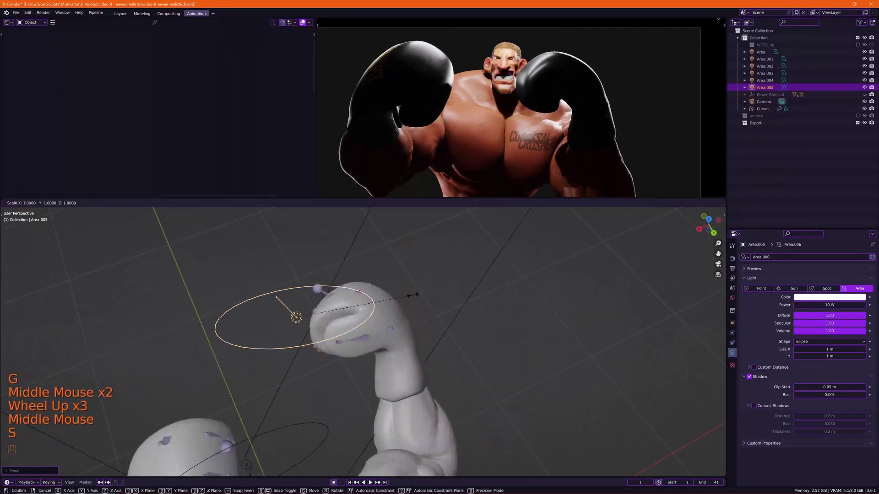
pyautogui.click(441, 296)
pyautogui.press('g')
pyautogui.click(438, 295)
# Narrow the glove light along its X axis, reposition it above the outstretched glove and check the highlight in the camera view.
pyautogui.moveTo(438, 294); pyautogui.dragTo(462, 297, button='middle')
pyautogui.press('s')
pyautogui.press('x')
pyautogui.click(397, 291)
pyautogui.press('g')
pyautogui.click(398, 296)
pyautogui.scroll(-1, 410, 317)
pyautogui.keyDown('shift'); pyautogui.moveTo(463, 298); pyautogui.dragTo(412, 300, button='middle'); pyautogui.keyUp('shift')
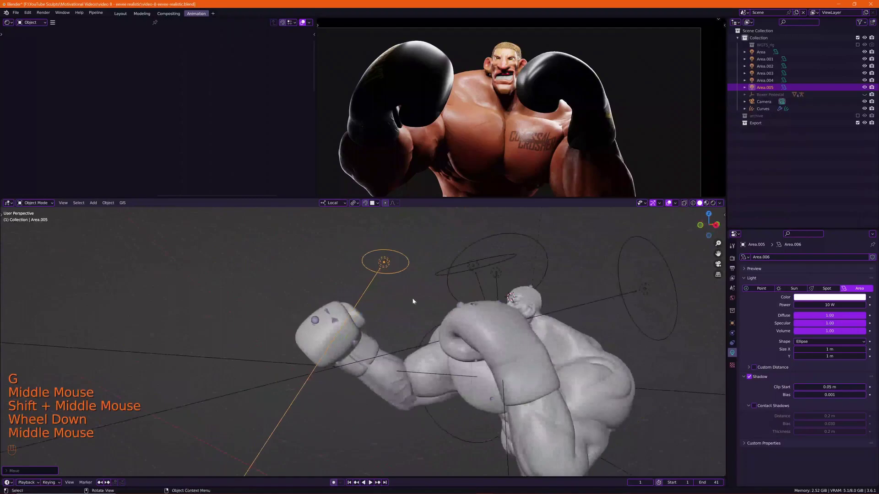
pyautogui.scroll(-1, 465, 103)
pyautogui.scroll(-1, 465, 103)
pyautogui.keyDown('shift'); pyautogui.moveTo(465, 103); pyautogui.dragTo(488, 107, button='middle'); pyautogui.keyUp('shift')
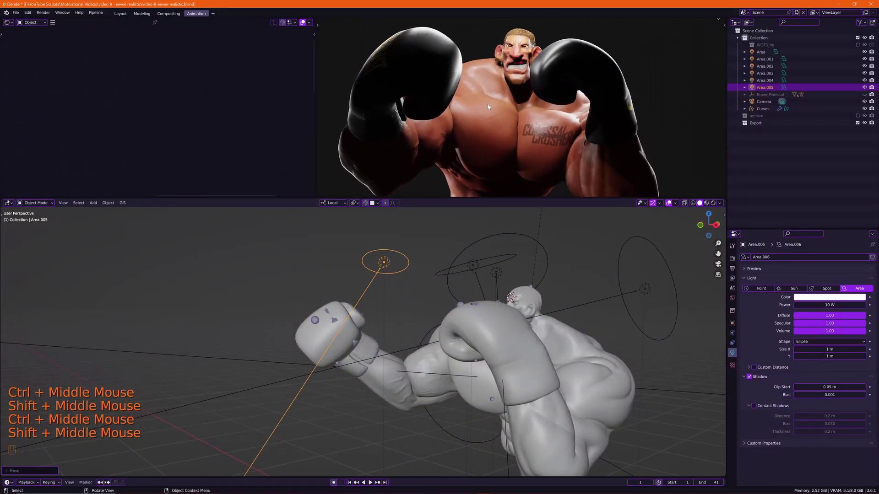
pyautogui.keyDown('ctrl'); pyautogui.moveTo(493, 186); pyautogui.dragTo(493, 193, button='middle'); pyautogui.keyUp('ctrl')
# Move the glove light behind the outstretched glove, rotating and rescaling it to change the highlight.
pyautogui.keyDown('shift'); pyautogui.moveTo(414, 293); pyautogui.dragTo(394, 339, button='middle'); pyautogui.keyUp('shift')
pyautogui.press('g')
pyautogui.click(387, 305)
pyautogui.press('r')
pyautogui.click(408, 336)
pyautogui.press('s')
pyautogui.click(422, 324)
pyautogui.press('g')
pyautogui.press('r')
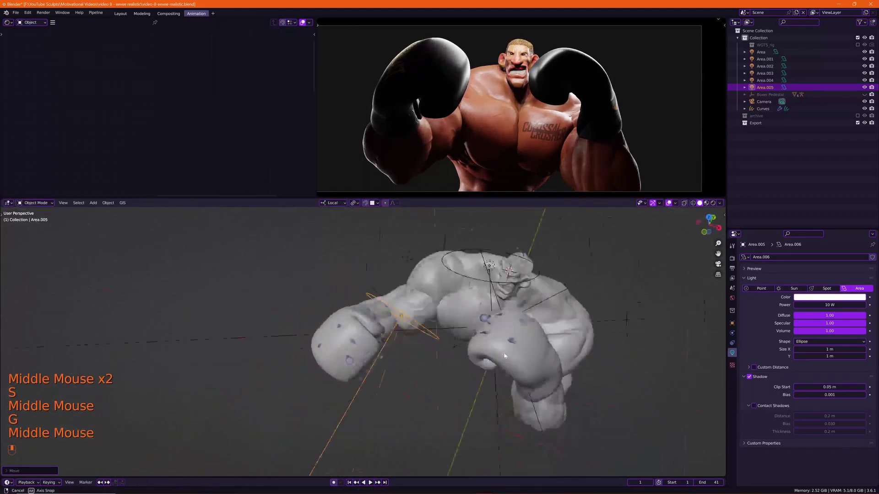
pyautogui.press('g')
# Resize the glove light, squash it along its local Y axis and move it over the glove.
pyautogui.moveTo(460, 367); pyautogui.dragTo(353, 343, button='middle')
pyautogui.press('s')
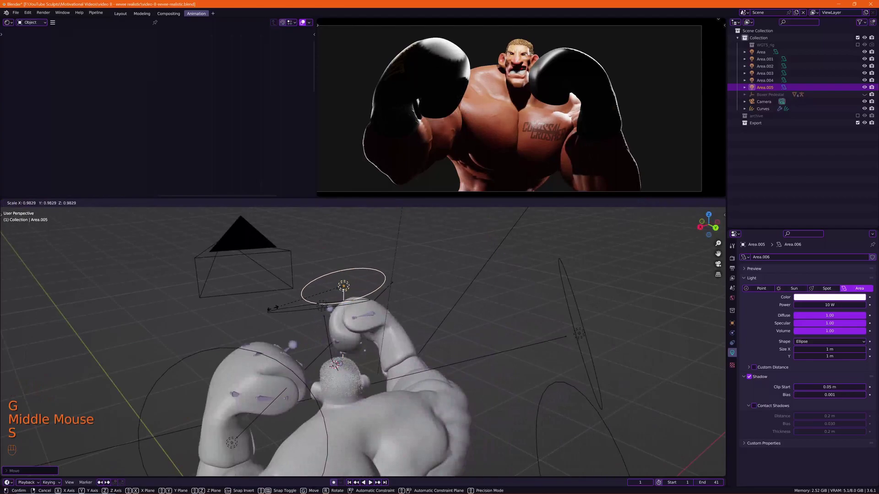
pyautogui.moveTo(232, 323); pyautogui.dragTo(275, 334, button='middle')
pyautogui.press('s')
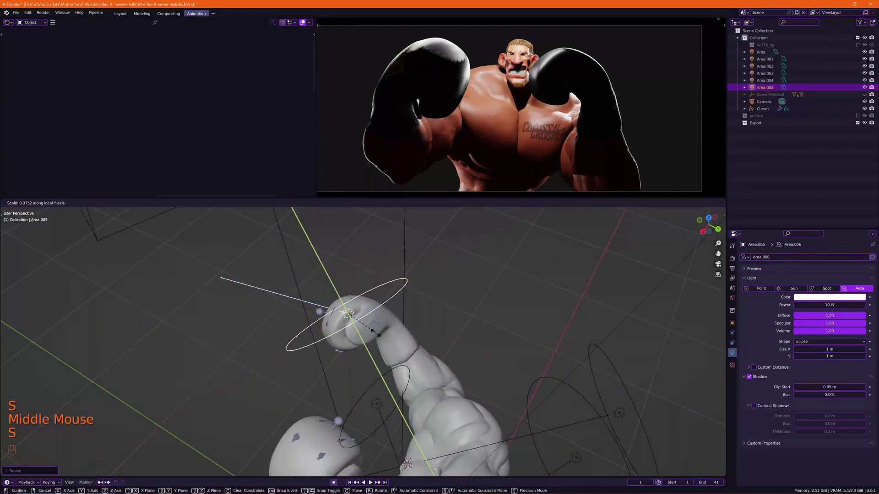
pyautogui.press('g')
pyautogui.click(376, 329)
# Move the glove light above and in front of the outstretched glove and rotate it to aim at the glove.
pyautogui.moveTo(377, 329); pyautogui.dragTo(451, 285, button='middle')
pyautogui.press('r')
pyautogui.click(434, 235)
pyautogui.press('g')
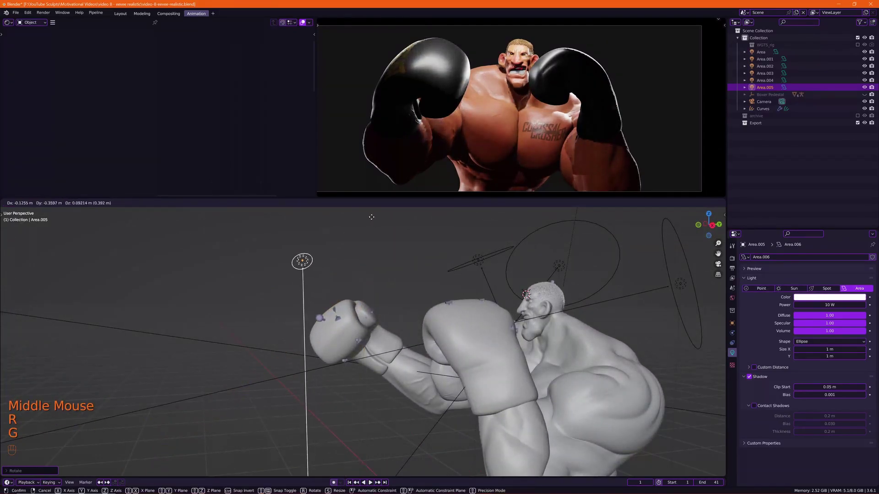
pyautogui.click(446, 226)
pyautogui.press('r')
pyautogui.click(540, 206)
# Rescale the glove light separately along its X and Y axes and shift it over the outstretched glove.
pyautogui.moveTo(540, 206); pyautogui.dragTo(476, 256, button='middle')
pyautogui.press('s')
pyautogui.press('x')
pyautogui.press('x')
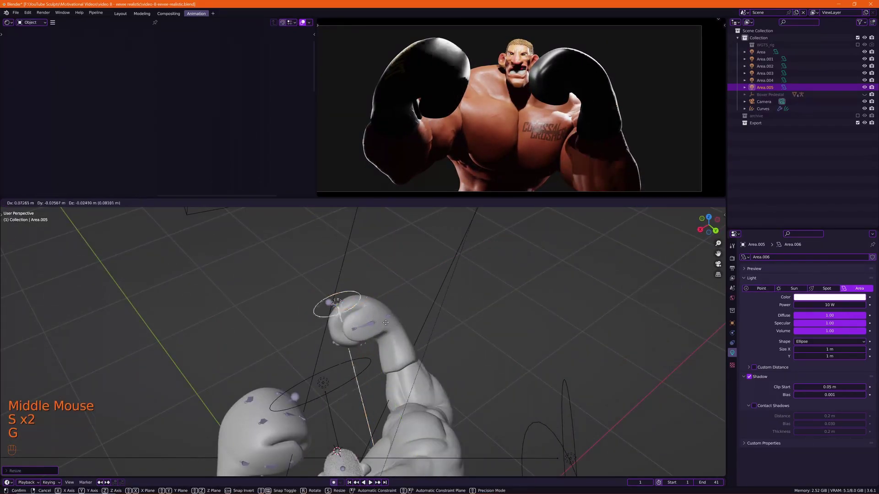
pyautogui.click(414, 316)
pyautogui.press('s')
pyautogui.press('y')
pyautogui.press('y')
pyautogui.press('s')
pyautogui.press('x')
pyautogui.press('x')
pyautogui.press('g')
# Rotate the glove light and adjust its scale along the Y axis.
pyautogui.moveTo(407, 348); pyautogui.dragTo(437, 332, button='middle')
pyautogui.press('r')
pyautogui.press('s')
pyautogui.press('y')
pyautogui.press('y')
pyautogui.click(363, 365)
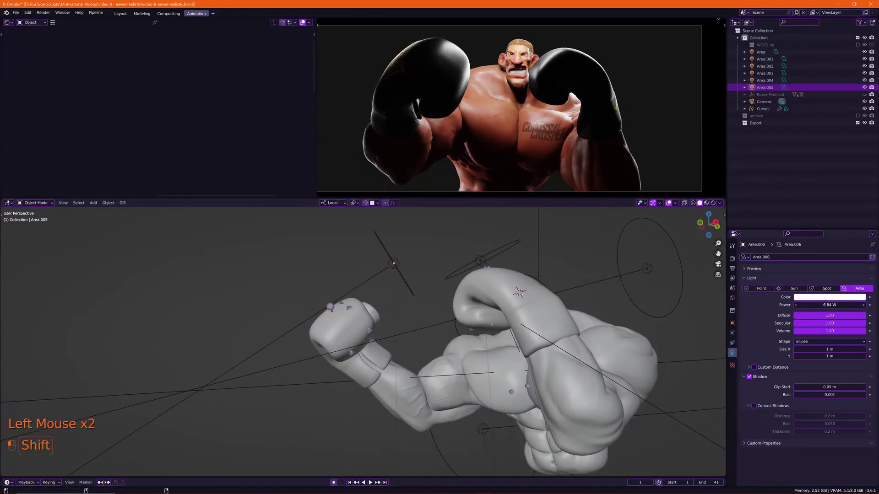
# Check the boxer's glove highlights in the camera view and select the boxing gloves mesh.
pyautogui.scroll(-2, 587, 137)
pyautogui.keyDown('shift'); pyautogui.moveTo(577, 133); pyautogui.dragTo(584, 135, button='middle'); pyautogui.keyUp('shift')
pyautogui.scroll(1, 583, 135)
pyautogui.keyDown('shift'); pyautogui.moveTo(583, 135); pyautogui.dragTo(587, 136, button='middle'); pyautogui.keyUp('shift')
pyautogui.scroll(2, 589, 138)
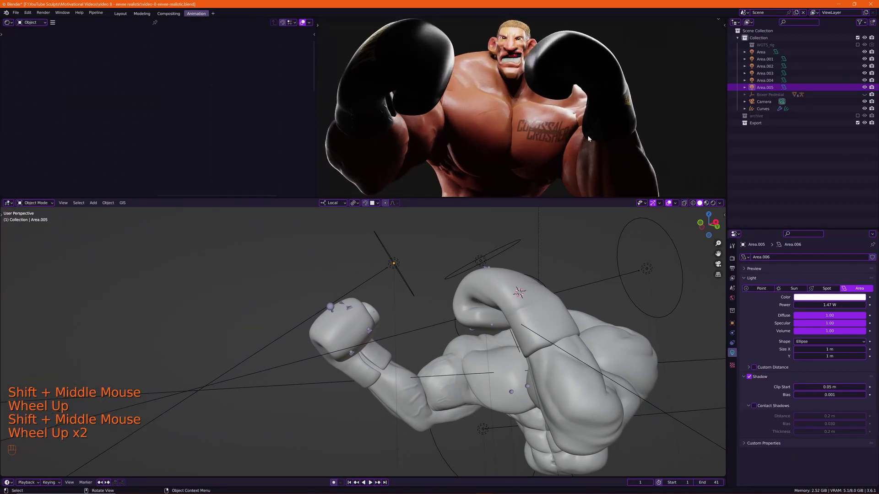
pyautogui.scroll(-1, 562, 135)
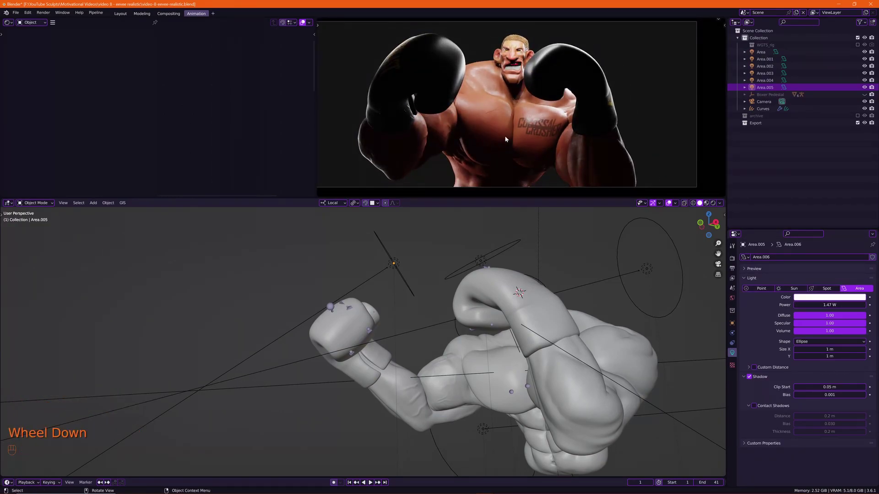
pyautogui.click(563, 78)
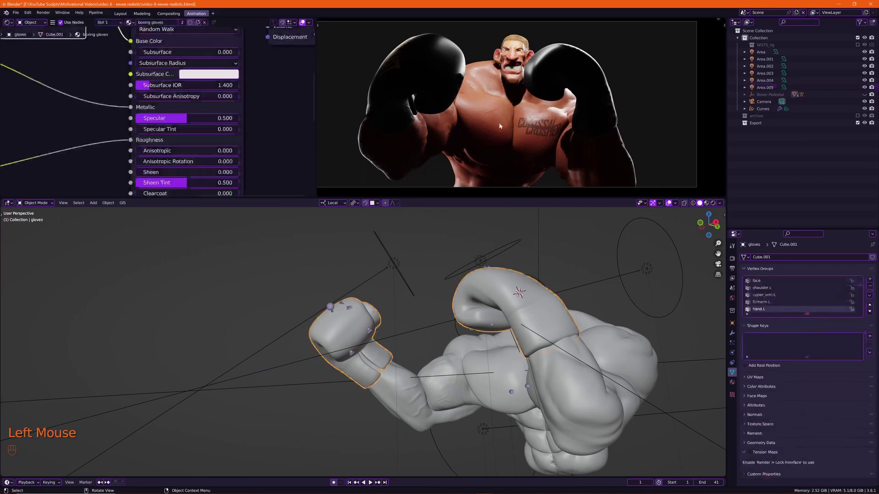
# Examine the gloves, arms and chest from several angles in different shading modes to compare how the lights hit them.
pyautogui.press('z')
pyautogui.keyDown('shift'); pyautogui.moveTo(635, 270); pyautogui.dragTo(546, 244, button='middle'); pyautogui.keyUp('shift')
pyautogui.moveTo(497, 242)
pyautogui.mouseDown(button='middle')
pyautogui.moveTo(486, 240)
pyautogui.moveTo(554, 277)
pyautogui.moveTo(456, 288)
pyautogui.mouseUp(button='middle')
pyautogui.scroll(2, 543, 277)
pyautogui.click(543, 277)
pyautogui.press('z')
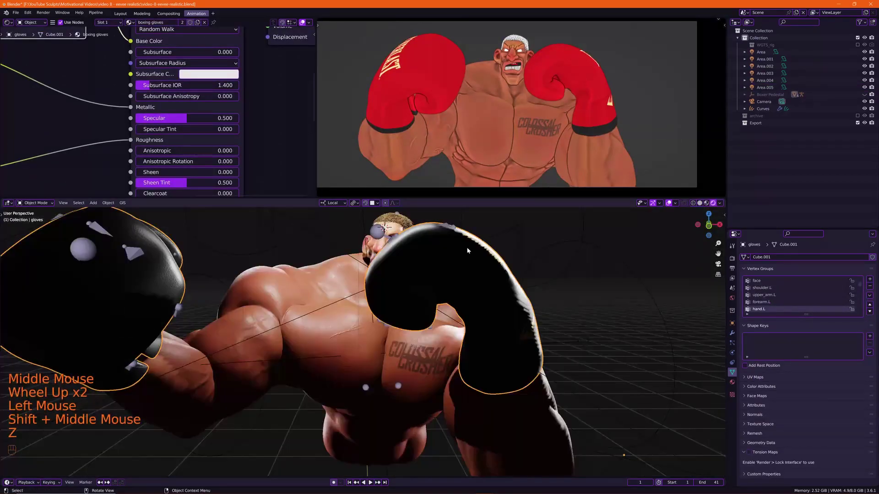
pyautogui.moveTo(467, 250); pyautogui.dragTo(490, 336, button='middle')
pyautogui.keyDown('shift'); pyautogui.moveTo(490, 337); pyautogui.dragTo(444, 312, button='middle'); pyautogui.keyUp('shift')
pyautogui.scroll(2, 500, 342)
pyautogui.scroll(-1, 511, 379)
pyautogui.moveTo(444, 311); pyautogui.dragTo(298, 313, button='middle')
pyautogui.press('z')
pyautogui.moveTo(297, 314); pyautogui.dragTo(375, 287, button='middle')
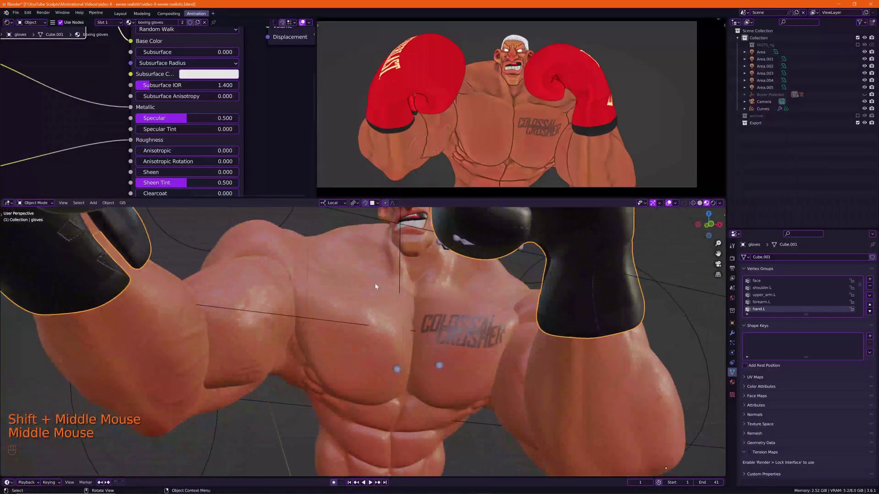
pyautogui.moveTo(375, 286); pyautogui.dragTo(357, 265, button='middle')
# Check the lit face up close and return to the whole boxer framed in the camera view.
pyautogui.scroll(3, 357, 266)
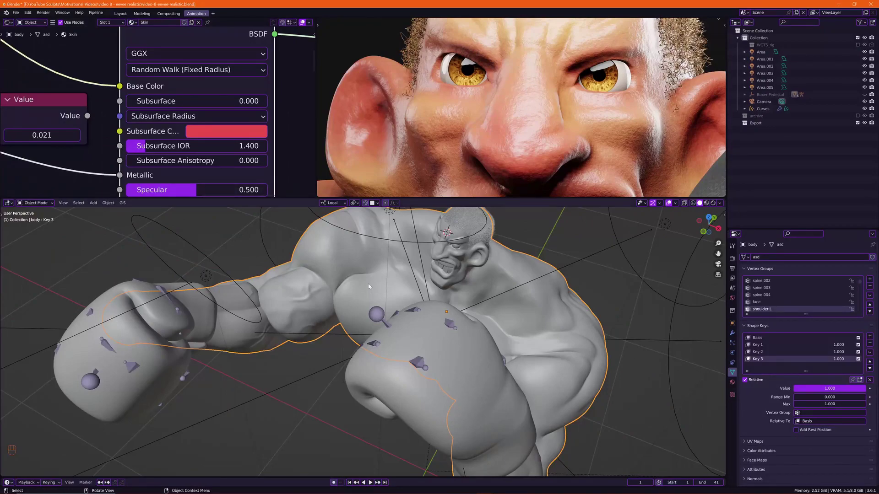
pyautogui.scroll(-5, 392, 281)
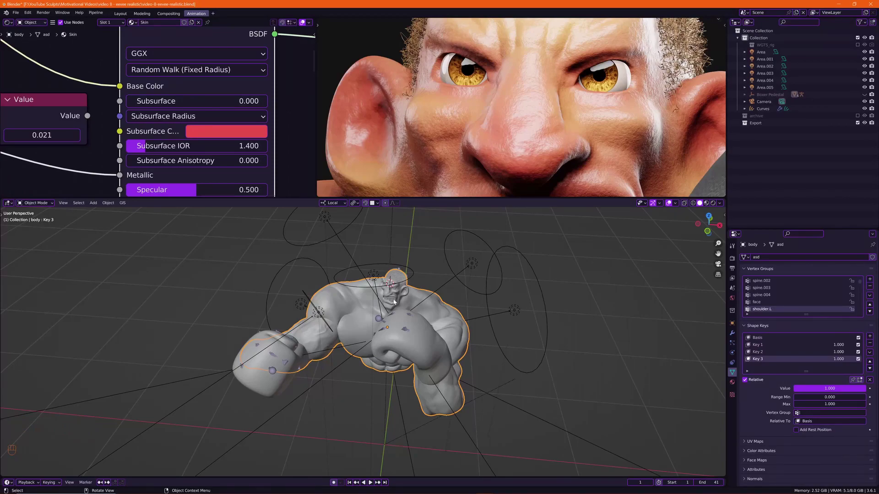
pyautogui.scroll(-4, 401, 327)
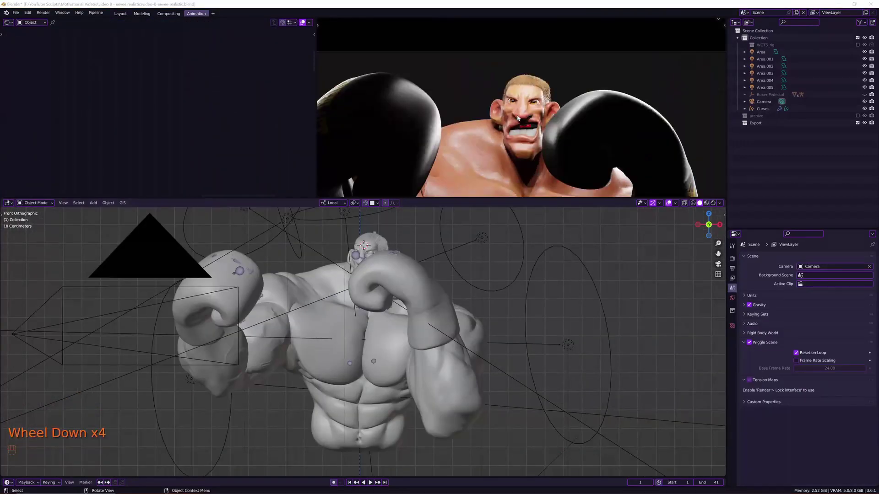
pyautogui.scroll(-2, 524, 78)
pyautogui.moveTo(524, 78); pyautogui.dragTo(524, 78, button='middle')
pyautogui.press('KP_0')
pyautogui.keyDown('shift'); pyautogui.moveTo(564, 192); pyautogui.dragTo(564, 130, button='middle'); pyautogui.keyUp('shift')
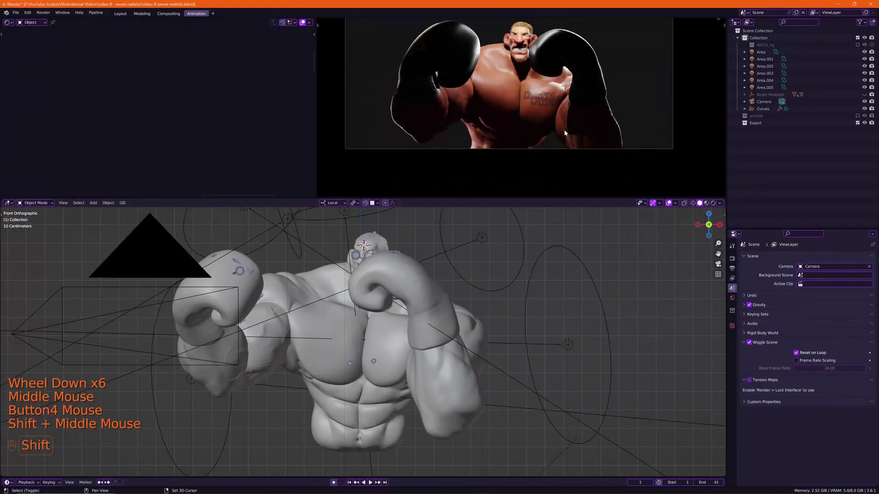
pyautogui.keyDown('shift'); pyautogui.moveTo(572, 74); pyautogui.dragTo(574, 108, button='middle'); pyautogui.keyUp('shift')
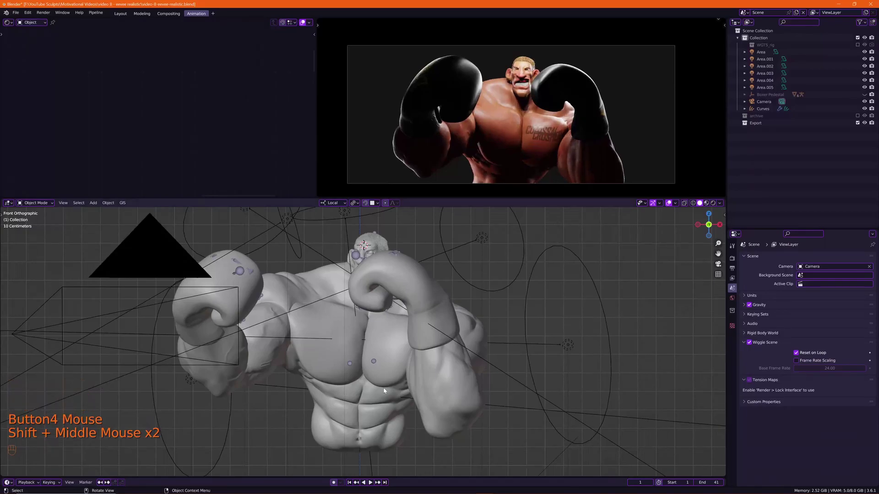
# Add a plane at the world origin, scale it up as a floor beneath the boxer, and take the camera view out of rendered shading.
pyautogui.moveTo(412, 320); pyautogui.dragTo(390, 328, button='middle')
pyautogui.scroll(-1, 389, 330)
pyautogui.hotkey('shift', 'c')
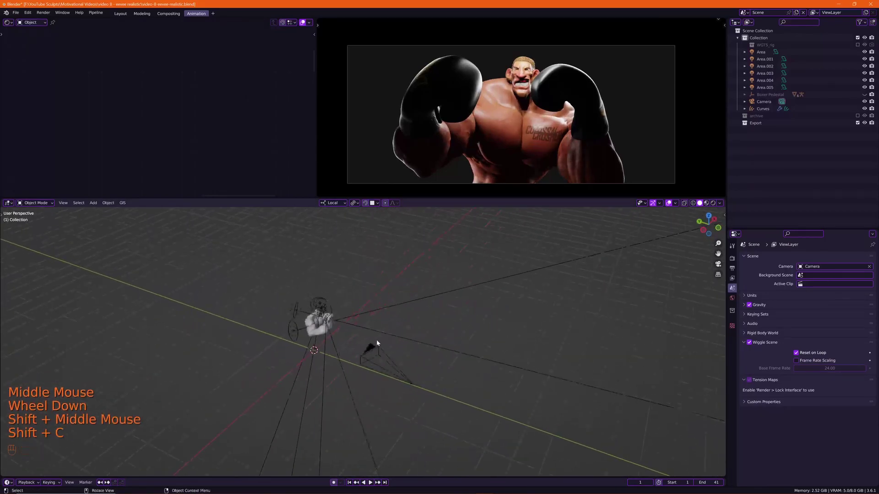
pyautogui.hotkey('shift', 'a')
pyautogui.moveTo(351, 288)
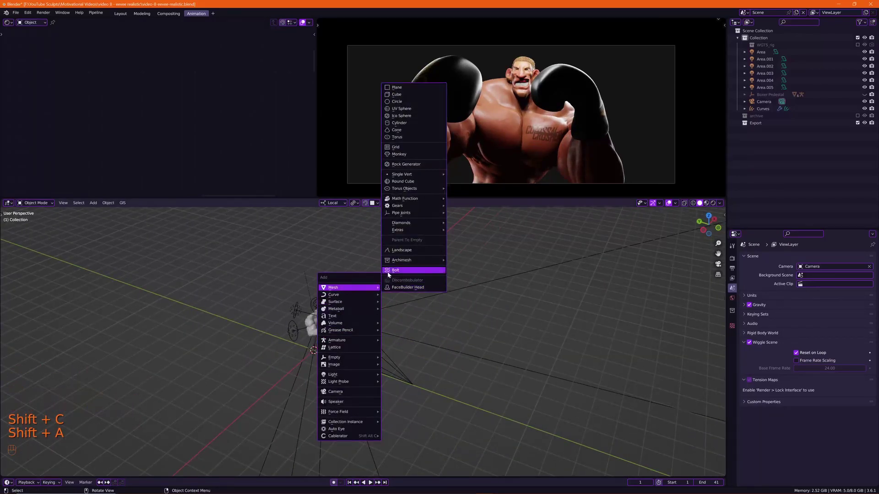
pyautogui.click(396, 87)
pyautogui.keyDown('shift'); pyautogui.moveTo(403, 316); pyautogui.dragTo(414, 321, button='middle'); pyautogui.keyUp('shift')
pyautogui.press('s')
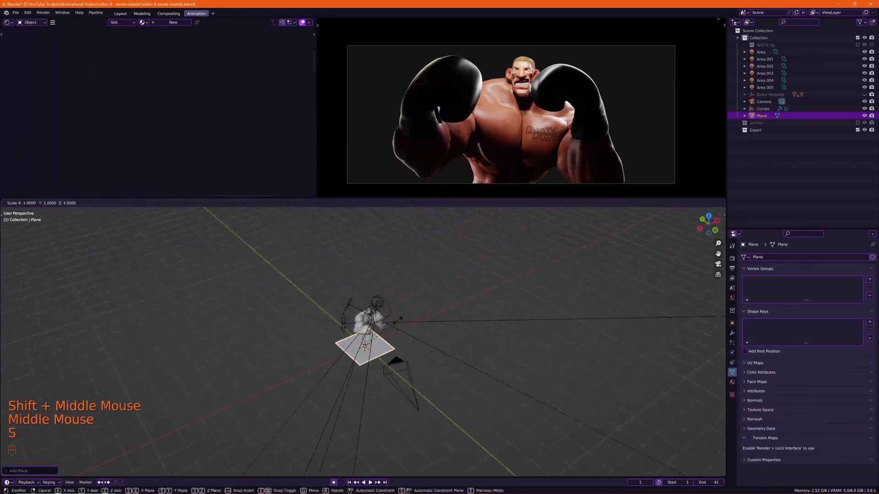
pyautogui.click(511, 319)
pyautogui.press('z')
pyautogui.click(425, 114)
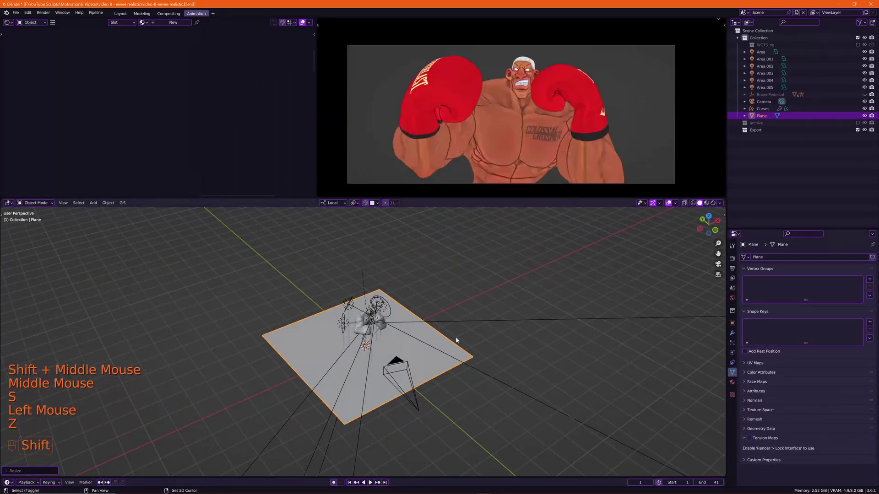
# Extrude the plane's edge behind the boxer straight up into a tall backdrop wall.
pyautogui.keyDown('shift'); pyautogui.moveTo(455, 339); pyautogui.dragTo(483, 332, button='middle'); pyautogui.keyUp('shift')
pyautogui.click(344, 347)
pyautogui.moveTo(343, 346); pyautogui.dragTo(339, 343, button='middle')
pyautogui.keyDown('shift'); pyautogui.moveTo(339, 343); pyautogui.dragTo(314, 328, button='middle'); pyautogui.keyUp('shift')
pyautogui.press('Tab')
pyautogui.press('2')
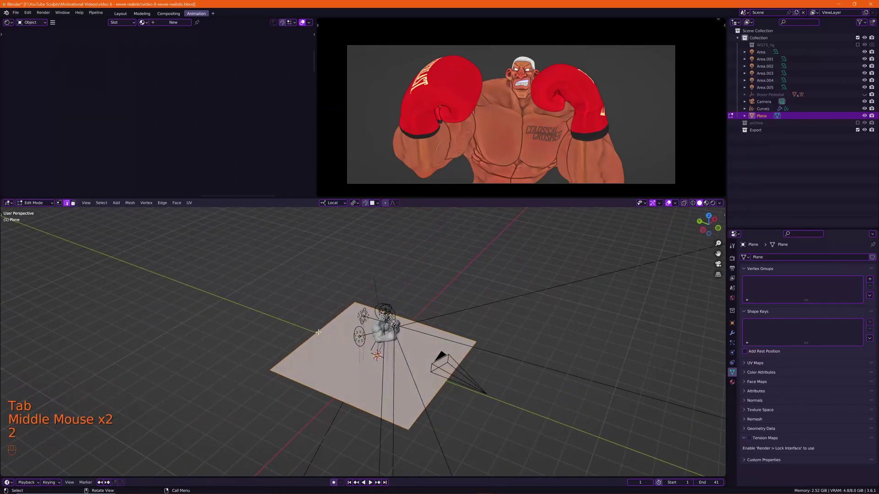
pyautogui.moveTo(321, 318); pyautogui.dragTo(324, 330, button='middle')
pyautogui.click(324, 332)
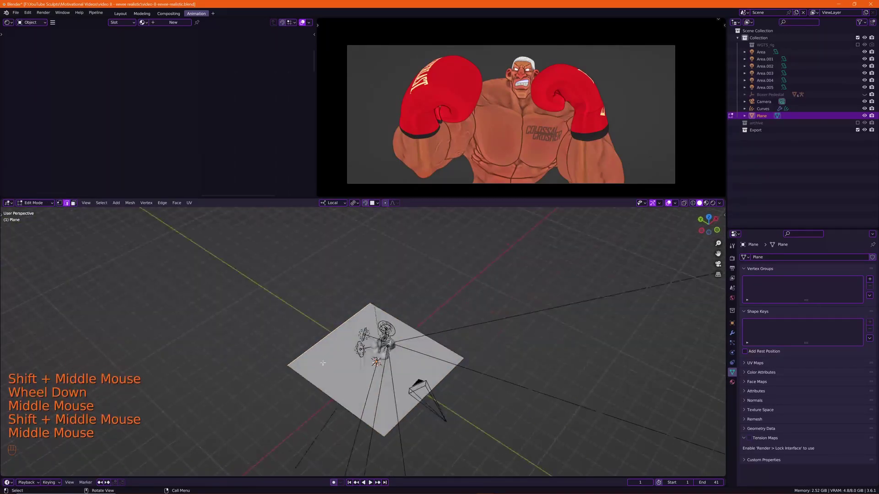
pyautogui.moveTo(322, 363); pyautogui.dragTo(371, 406, button='middle')
pyautogui.press('e')
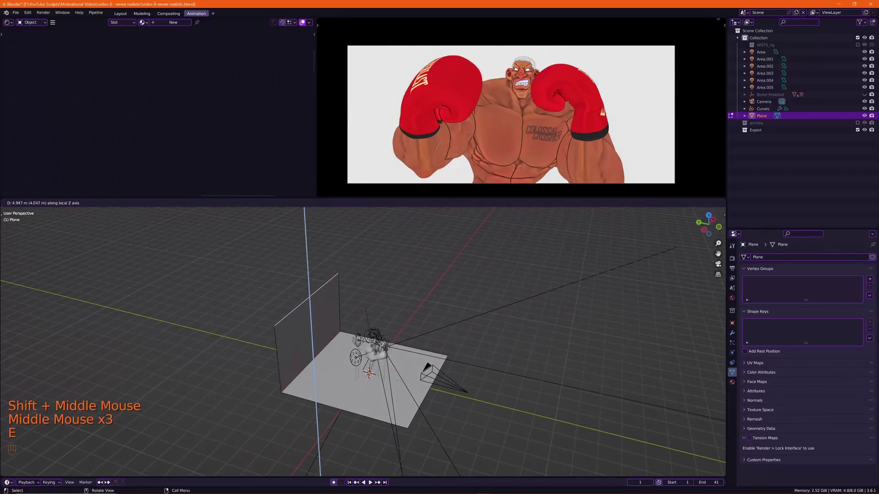
pyautogui.click(325, 353)
pyautogui.press('g')
pyautogui.middleClick(326, 354)
pyautogui.press('Tab')
pyautogui.moveTo(326, 354); pyautogui.dragTo(393, 360, button='middle')
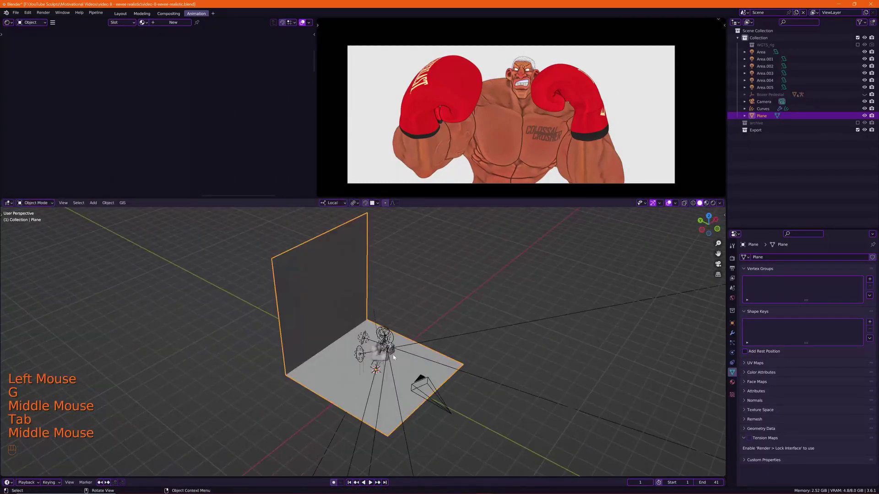
# Add a Subdivision Surface modifier to the backdrop and raise its viewport level to 4.
pyautogui.hotkey('ctrl', '2')
pyautogui.click(731, 332)
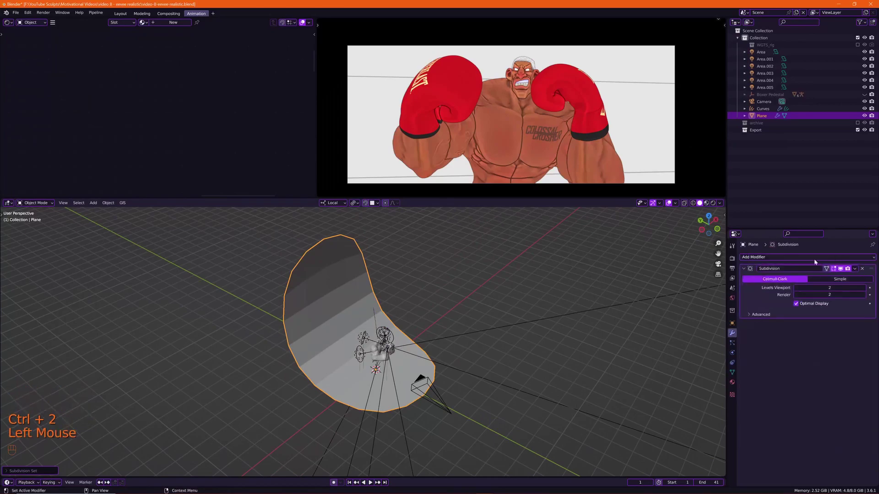
pyautogui.click(797, 257)
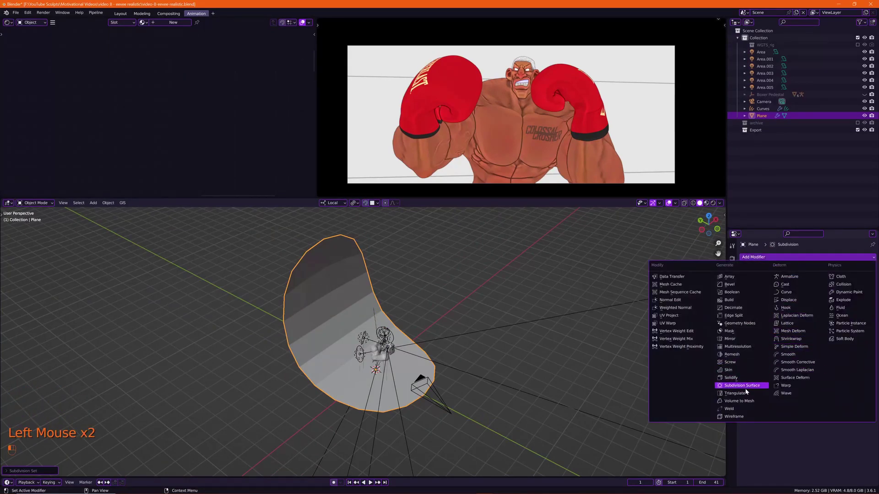
pyautogui.moveTo(518, 348); pyautogui.dragTo(526, 329, button='middle')
pyautogui.moveTo(526, 329); pyautogui.dragTo(442, 335, button='middle')
pyautogui.scroll(2, 530, 306)
pyautogui.hotkey('ctrl', '3')
pyautogui.hotkey('ctrl', '4')
pyautogui.scroll(-1, 451, 305)
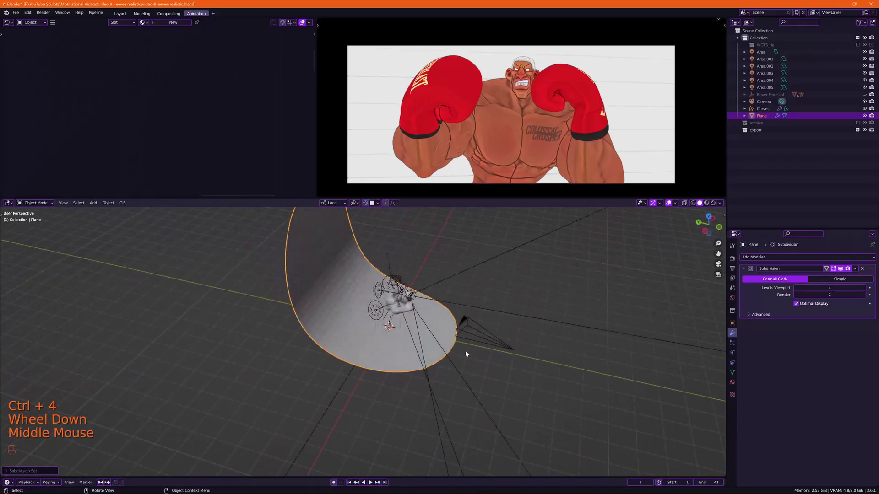
# Set both the render and viewport levels of the backdrop's Subdivision modifier to 4.
pyautogui.press('`')
pyautogui.keyDown('shift'); pyautogui.moveTo(500, 312); pyautogui.dragTo(439, 314, button='middle'); pyautogui.keyUp('shift')
pyautogui.click(816, 298)
pyautogui.write('4')
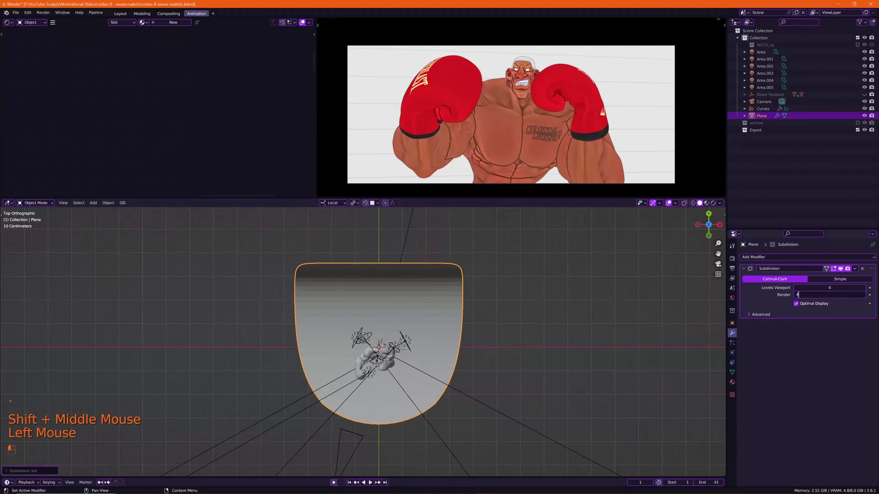
pyautogui.moveTo(838, 287); pyautogui.dragTo(819, 287)
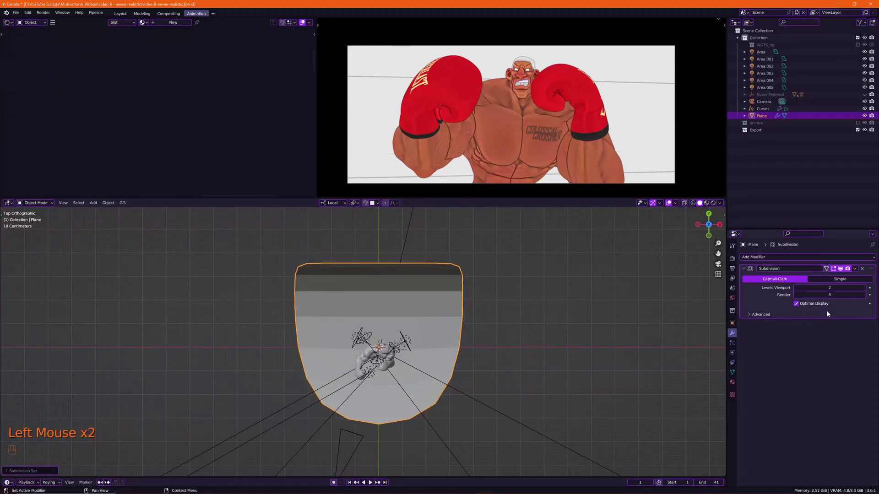
pyautogui.write('4')
pyautogui.press('Return')
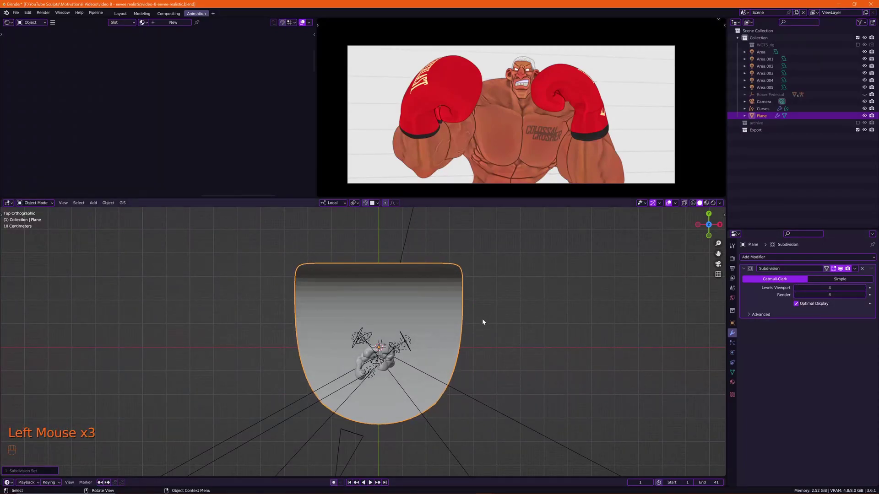
# Rotate and shift the backdrop as seen from above and shade it smooth.
pyautogui.press('r')
pyautogui.click(493, 336)
pyautogui.press('g')
pyautogui.click(493, 326)
pyautogui.rightClick(423, 274)
pyautogui.click(424, 274)
# Move the backdrop back behind the boxer and lower it beneath the figure.
pyautogui.moveTo(403, 302)
pyautogui.mouseDown(button='middle')
pyautogui.moveTo(474, 271)
pyautogui.moveTo(466, 286)
pyautogui.moveTo(439, 277)
pyautogui.moveTo(467, 290)
pyautogui.mouseUp(button='middle')
pyautogui.press('g')
pyautogui.scroll(1, 440, 277)
pyautogui.press('g')
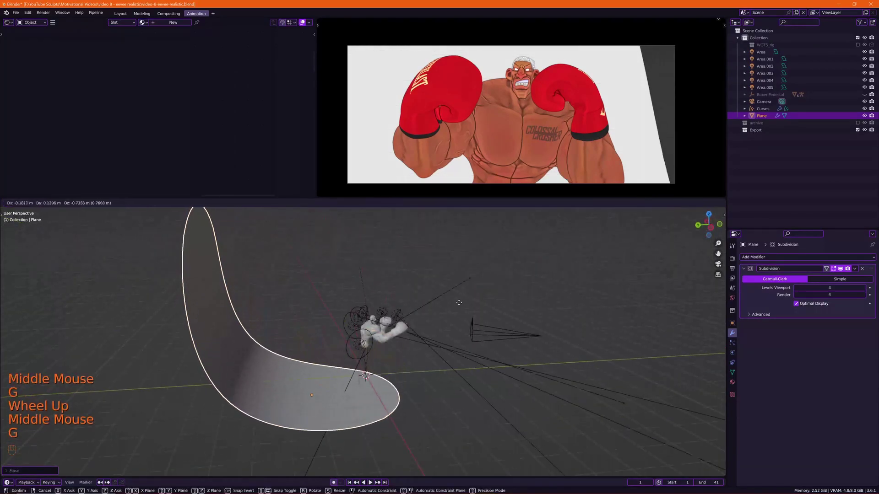
pyautogui.click(459, 302)
# Rotate and reposition the backdrop from the top view so it fills the camera frame behind the boxer.
pyautogui.press('`')
pyautogui.click(461, 274)
pyautogui.press('r')
pyautogui.click(466, 285)
pyautogui.press('g')
pyautogui.click(478, 291)
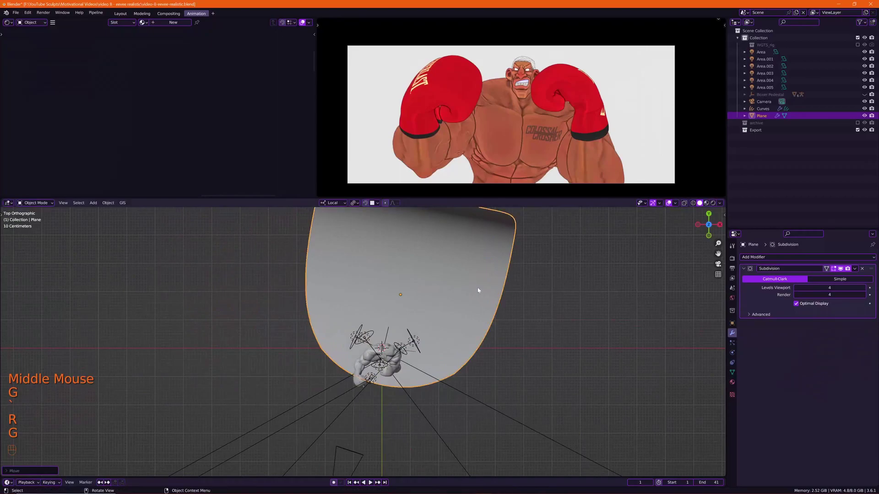
pyautogui.keyDown('shift'); pyautogui.moveTo(465, 298); pyautogui.dragTo(453, 315, button='middle'); pyautogui.keyUp('shift')
pyautogui.click(453, 315)
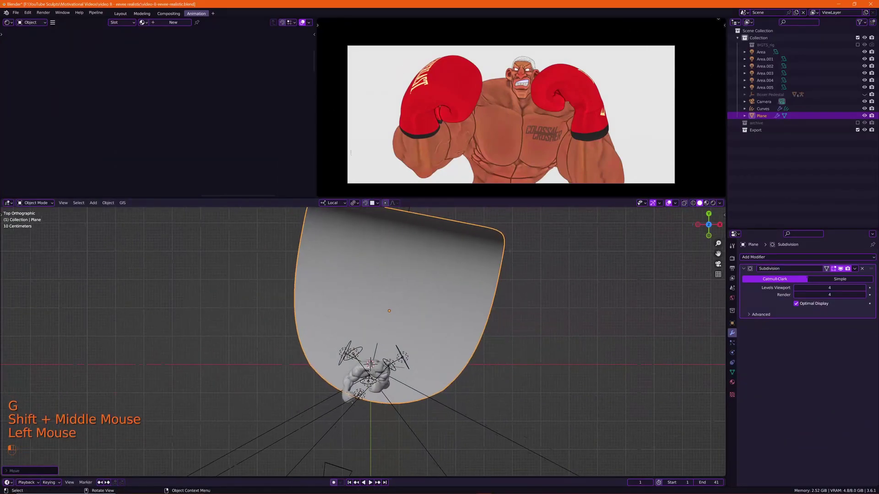
# Return the camera view to rendered shading and look over the backdrop area behind the boxer.
pyautogui.press('z')
pyautogui.keyDown('shift'); pyautogui.moveTo(374, 315); pyautogui.dragTo(452, 316, button='middle'); pyautogui.keyUp('shift')
pyautogui.scroll(1, 401, 349)
pyautogui.keyDown('shift'); pyautogui.moveTo(452, 315); pyautogui.dragTo(451, 389, button='middle'); pyautogui.keyUp('shift')
pyautogui.moveTo(451, 389); pyautogui.dragTo(430, 379, button='middle')
pyautogui.keyDown('shift'); pyautogui.moveTo(431, 379); pyautogui.dragTo(455, 302, button='middle'); pyautogui.keyUp('shift')
pyautogui.scroll(1, 406, 364)
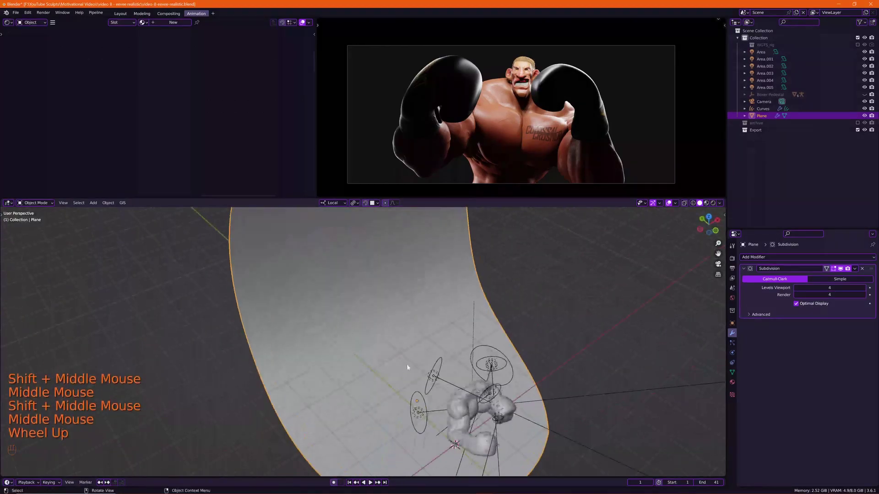
# Place the 3D cursor on the backdrop, add an area light there and move it above the backdrop surface.
pyautogui.keyDown('shift'); pyautogui.rightClick(389, 328); pyautogui.keyUp('shift')
pyautogui.hotkey('shift', 'a')
pyautogui.moveTo(362, 409)
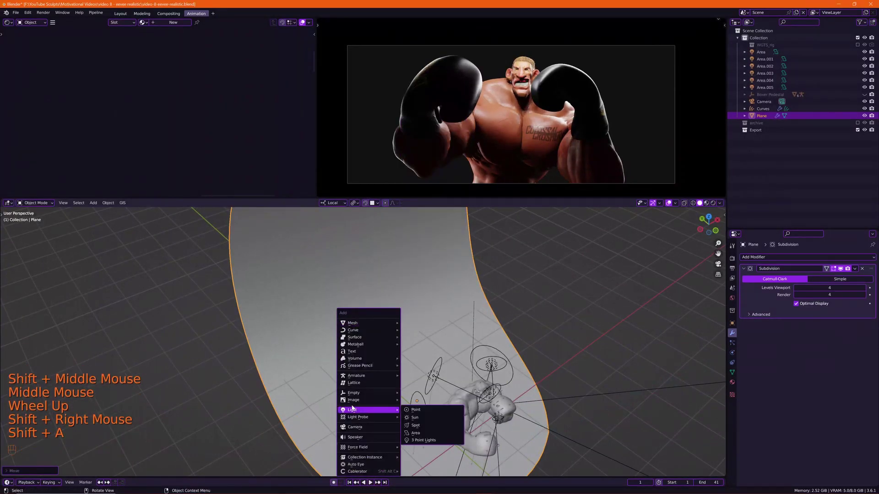
pyautogui.click(426, 434)
pyautogui.moveTo(425, 435); pyautogui.dragTo(435, 356, button='middle')
pyautogui.press('g')
pyautogui.click(432, 312)
# Set the backdrop light's shape to Ellipse, stretch it along its local X axis and adjust its position and rotation.
pyautogui.click(731, 353)
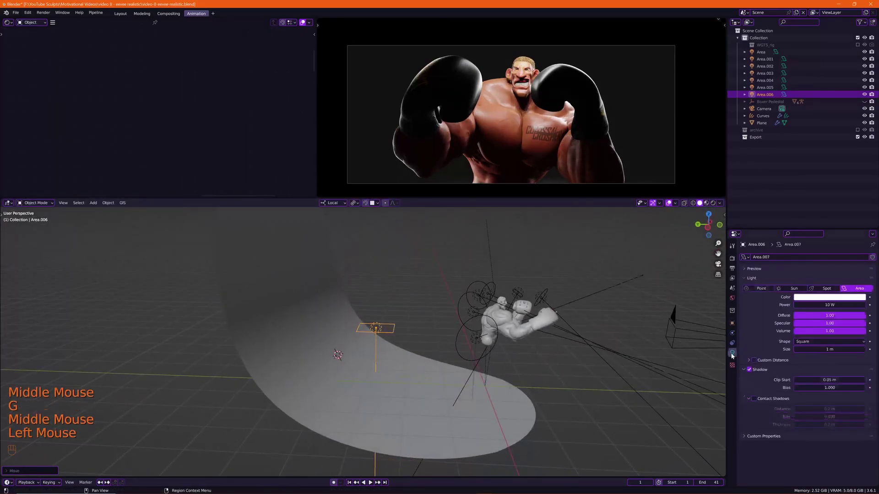
pyautogui.click(809, 342)
pyautogui.click(819, 369)
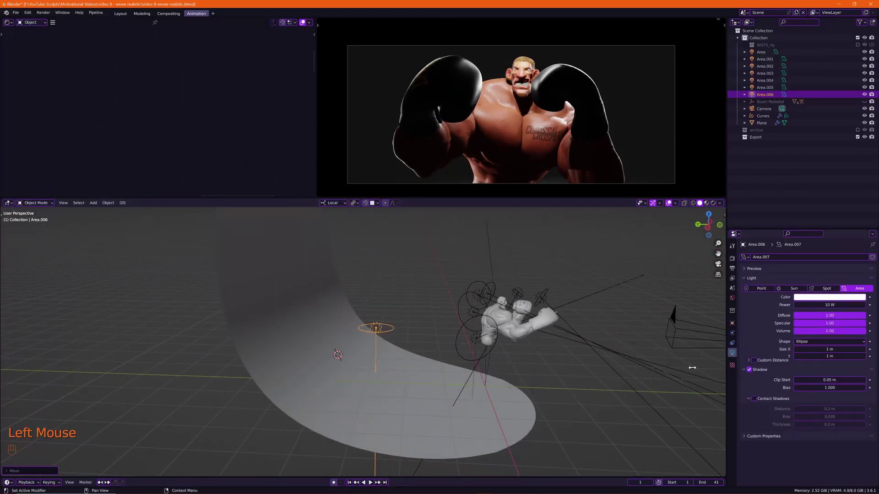
pyautogui.moveTo(375, 385); pyautogui.dragTo(476, 353, button='middle')
pyautogui.press('s')
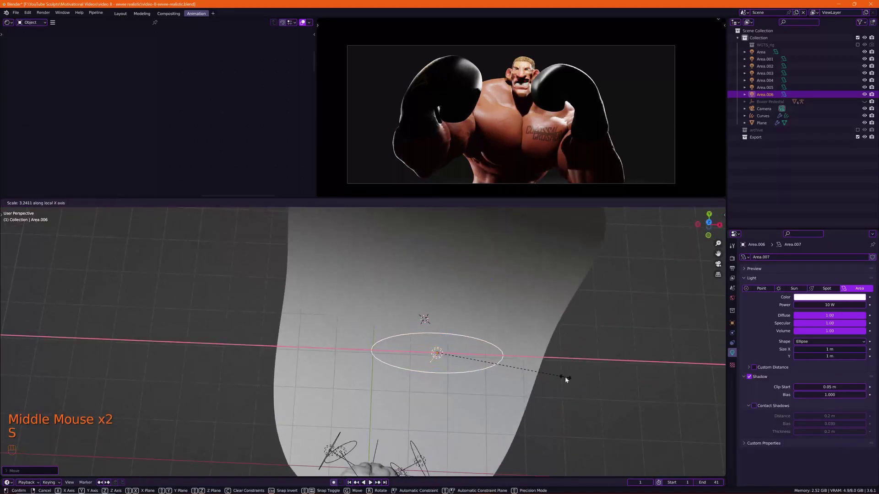
pyautogui.press('g')
pyautogui.press('r')
pyautogui.click(538, 361)
# Tilt and move the backdrop light to aim at the curved wall and raise its power to 20 W.
pyautogui.moveTo(538, 361); pyautogui.dragTo(469, 270, button='middle')
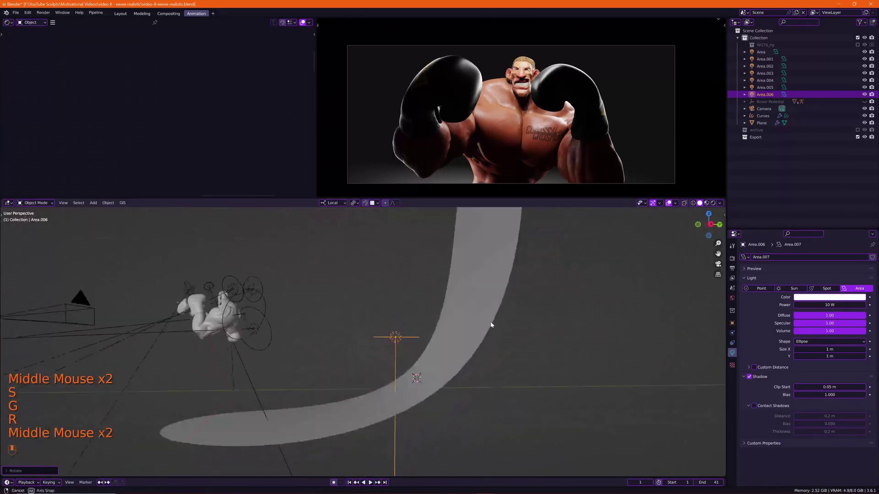
pyautogui.press('r')
pyautogui.press('g')
pyautogui.click(459, 268)
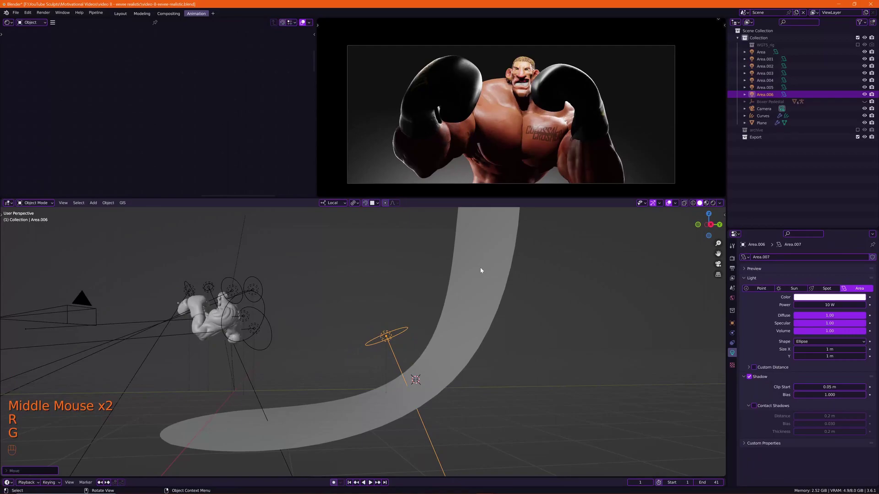
pyautogui.rightClick(480, 270)
pyautogui.click(480, 269)
pyautogui.click(484, 275)
# Rescale the backdrop light, tilt it further towards the wall and shift it slightly towards the boxer.
pyautogui.moveTo(471, 307)
pyautogui.mouseDown(button='middle')
pyautogui.moveTo(408, 304)
pyautogui.moveTo(463, 316)
pyautogui.mouseUp(button='middle')
pyautogui.press('s')
pyautogui.click(453, 310)
pyautogui.press('r')
pyautogui.click(480, 262)
pyautogui.press('g')
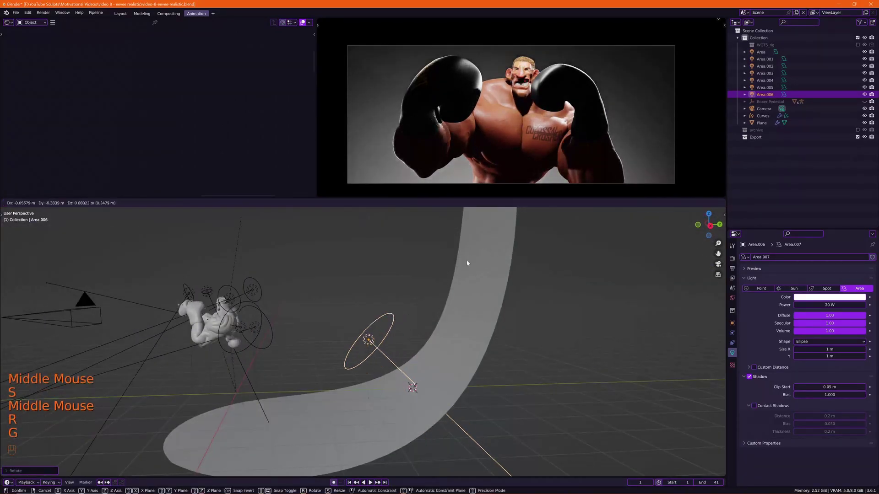
pyautogui.click(464, 263)
# Rotate the backdrop light from above to match the backdrop's angle, then fine-tune its scale and position.
pyautogui.moveTo(464, 263); pyautogui.dragTo(484, 318, button='middle')
pyautogui.press('`')
pyautogui.click(482, 240)
pyautogui.press('r')
pyautogui.press('g')
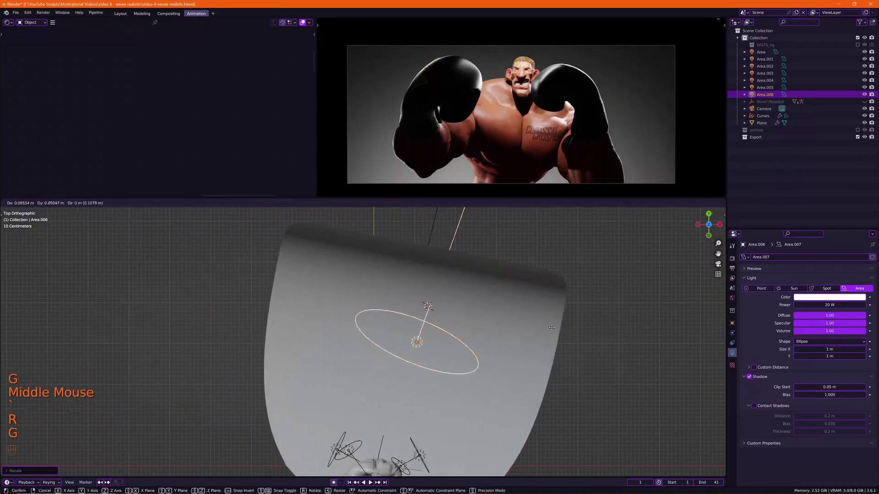
pyautogui.click(547, 321)
pyautogui.moveTo(548, 321); pyautogui.dragTo(520, 311, button='middle')
pyautogui.press('s')
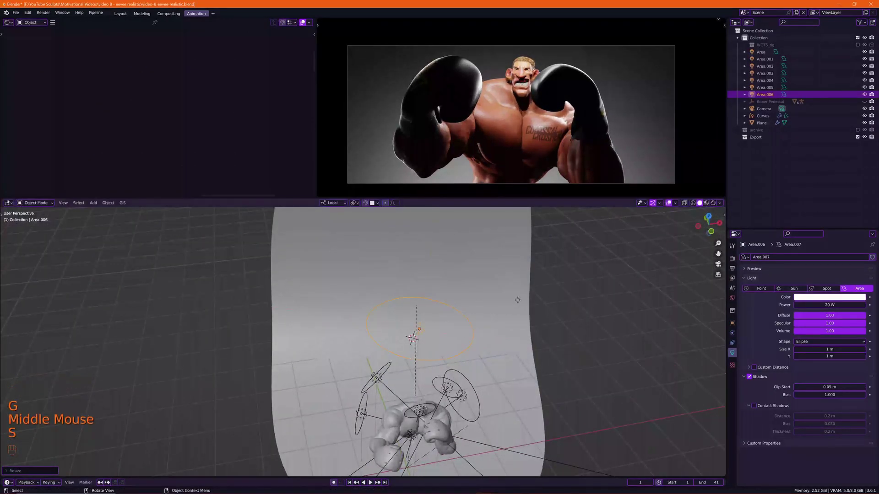
pyautogui.press('g')
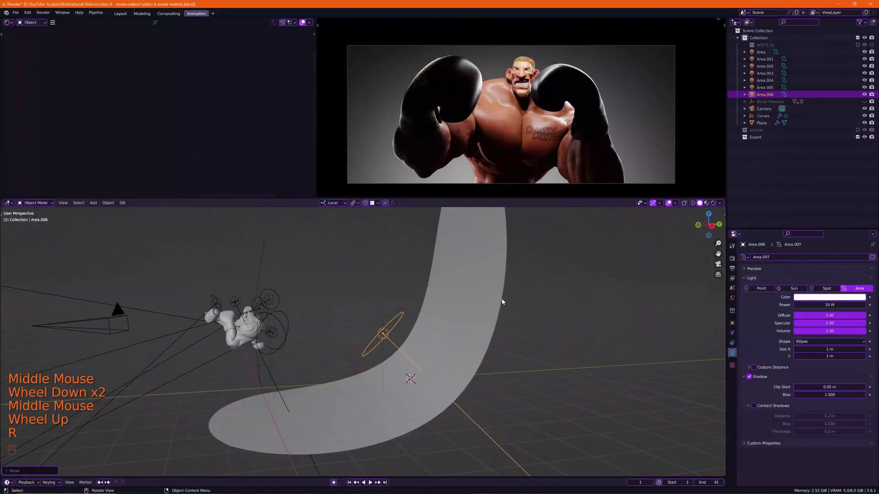
# Rotate the backdrop light slightly to tilt it further towards the upright part of the curved wall.
pyautogui.press('r')
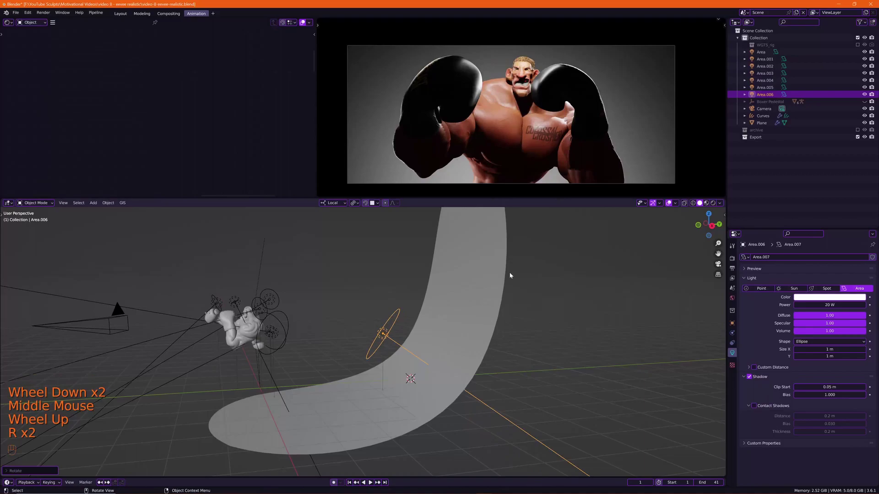
pyautogui.moveTo(509, 275); pyautogui.dragTo(490, 259, button='middle')
pyautogui.moveTo(502, 337); pyautogui.dragTo(513, 339, button='middle')
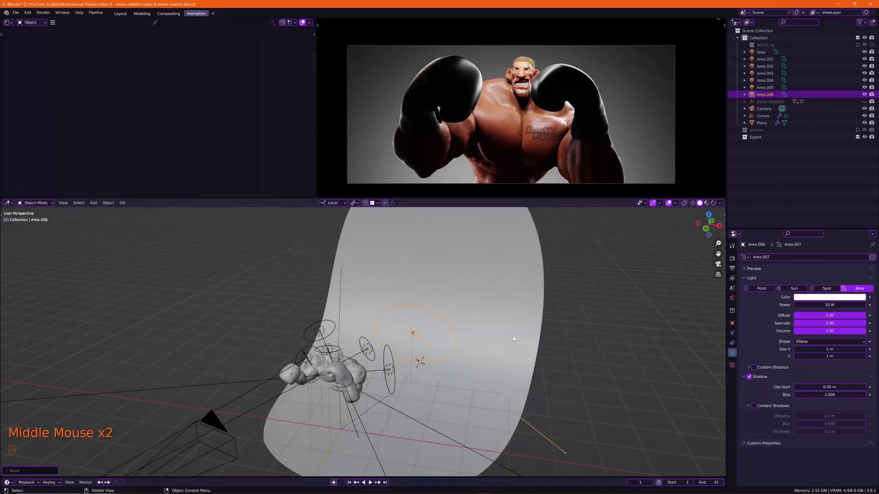
# Select the curved backdrop plane and create a new material for it in the Shader Editor.
pyautogui.click(505, 305)
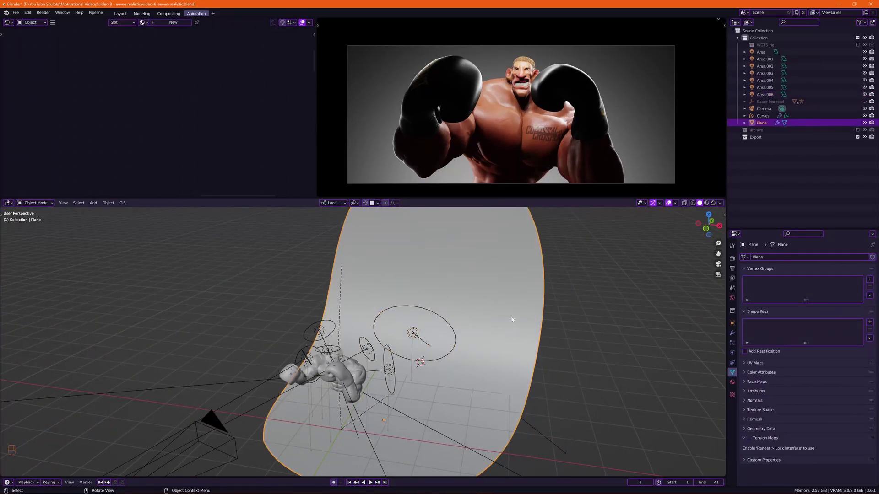
pyautogui.moveTo(401, 320); pyautogui.dragTo(473, 330, button='middle')
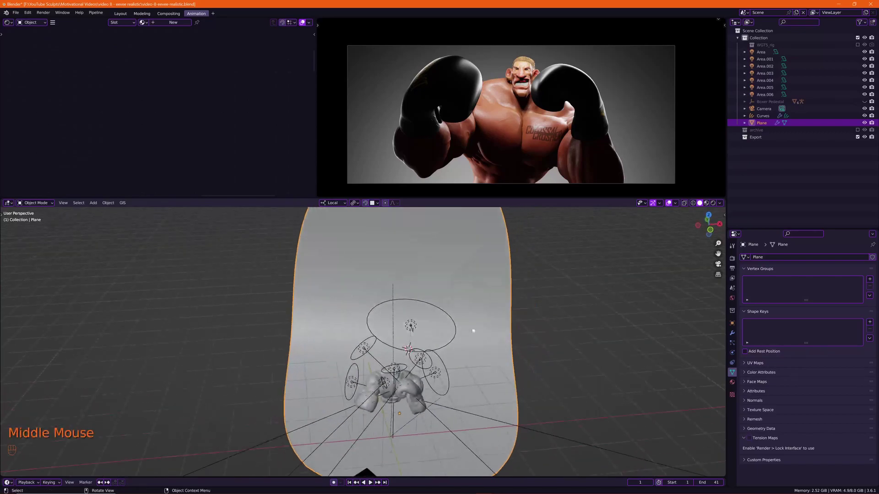
pyautogui.click(9, 22)
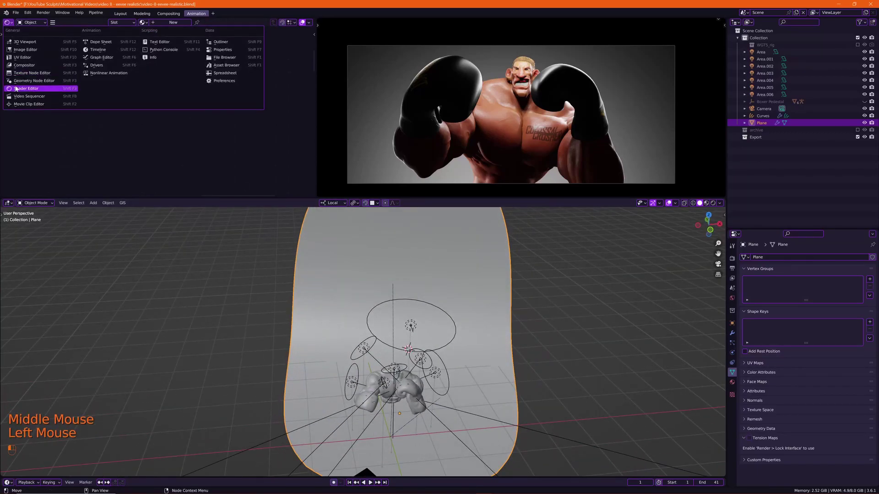
pyautogui.click(16, 89)
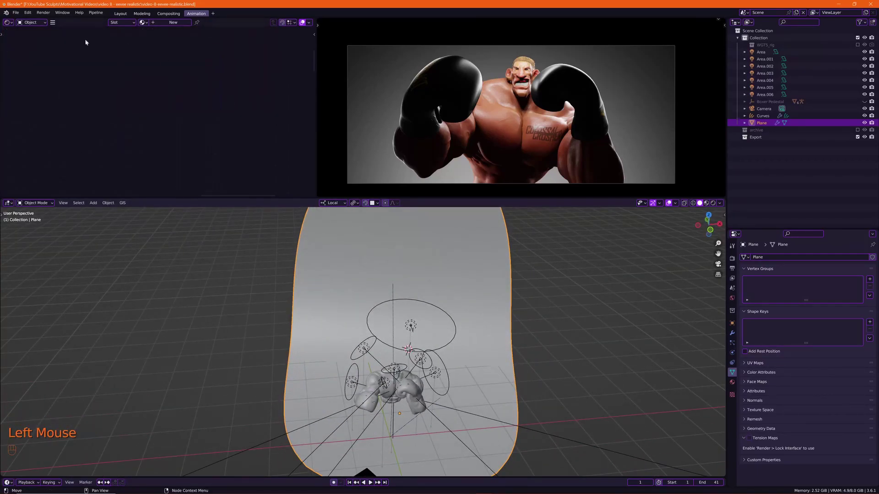
pyautogui.click(174, 23)
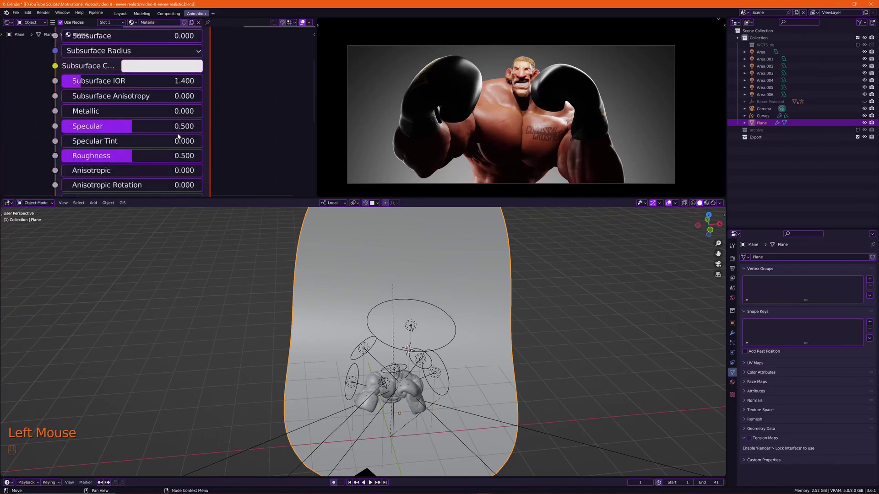
# Raise the Roughness of the backdrop material's Principled BSDF to 0.834.
pyautogui.scroll(-4, 179, 99)
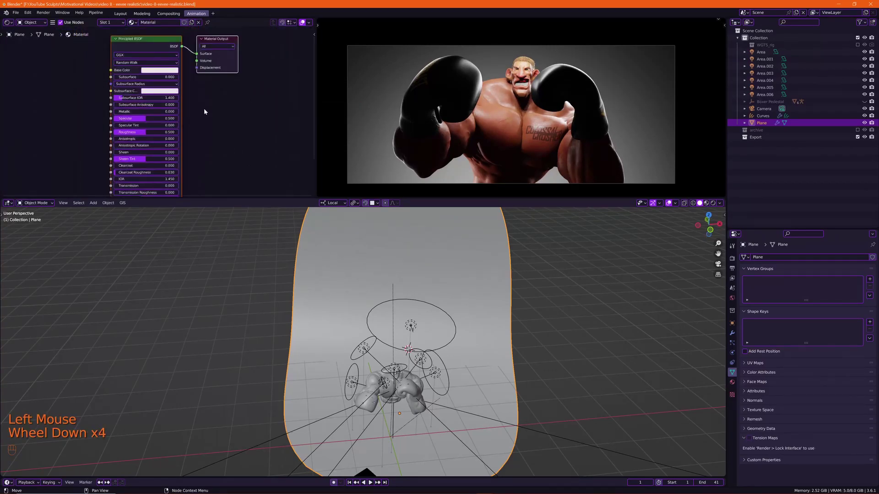
pyautogui.scroll(3, 204, 111)
pyautogui.moveTo(204, 112); pyautogui.dragTo(121, 129, button='middle')
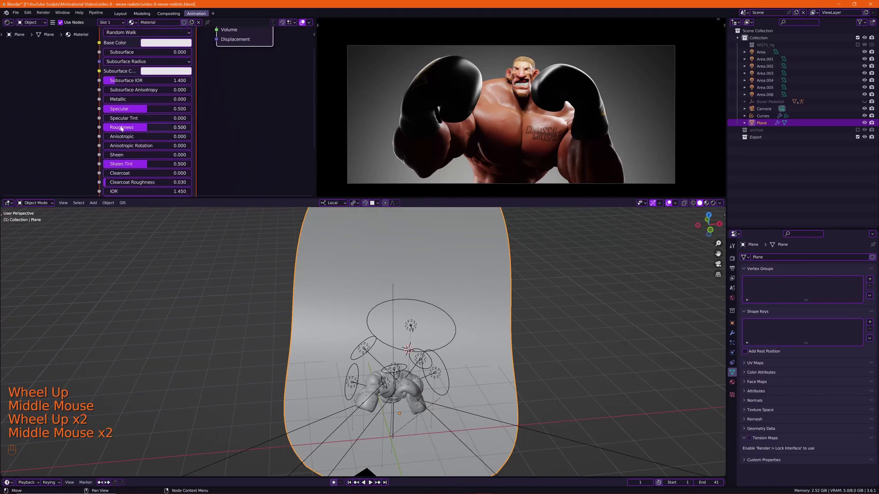
pyautogui.moveTo(121, 129); pyautogui.dragTo(202, 100)
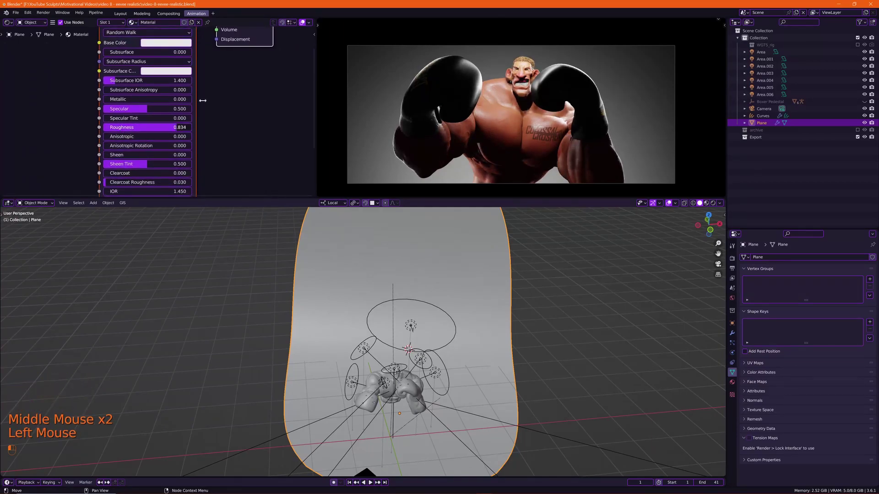
# Set the backdrop material's Base Color to a darkened teal with a hue of about 0.55 and a saturation of about 0.70.
pyautogui.moveTo(203, 100); pyautogui.dragTo(208, 123, button='middle')
pyautogui.scroll(2, 208, 124)
pyautogui.click(180, 73)
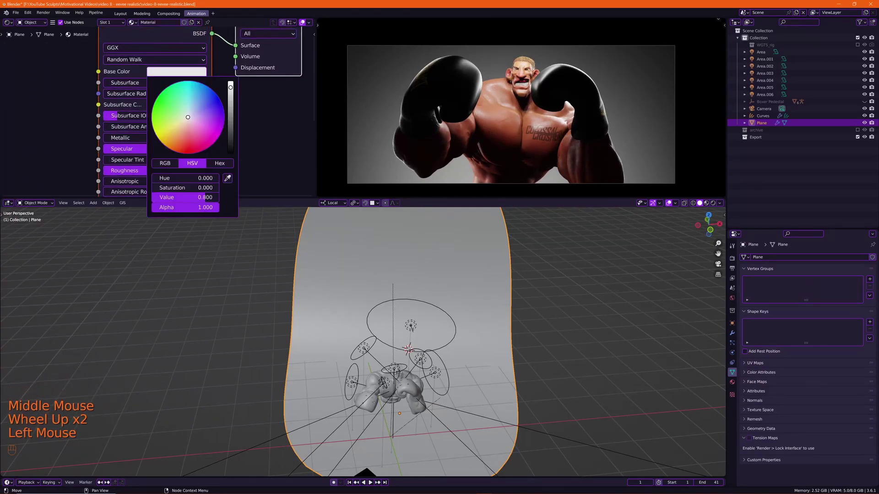
pyautogui.click(198, 101)
pyautogui.moveTo(176, 148)
pyautogui.mouseDown()
pyautogui.moveTo(166, 116)
pyautogui.moveTo(200, 138)
pyautogui.moveTo(195, 146)
pyautogui.moveTo(212, 119)
pyautogui.mouseUp()
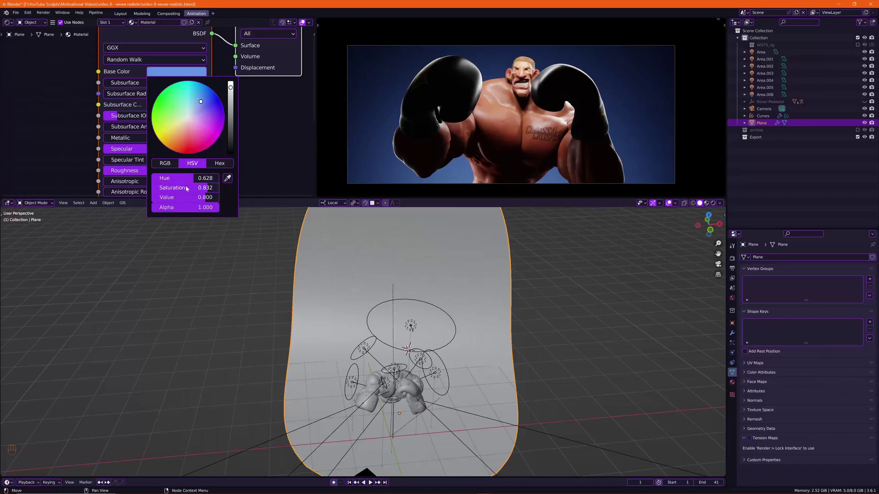
pyautogui.moveTo(186, 188); pyautogui.dragTo(153, 188)
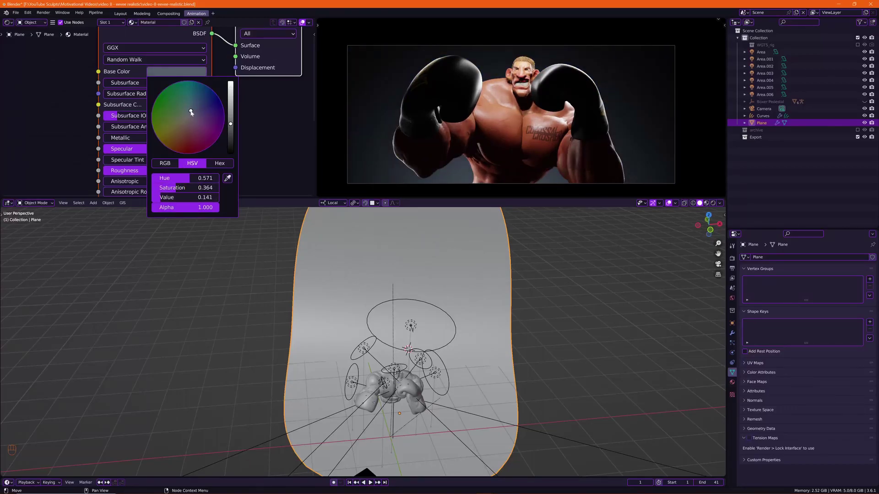
pyautogui.click(191, 103)
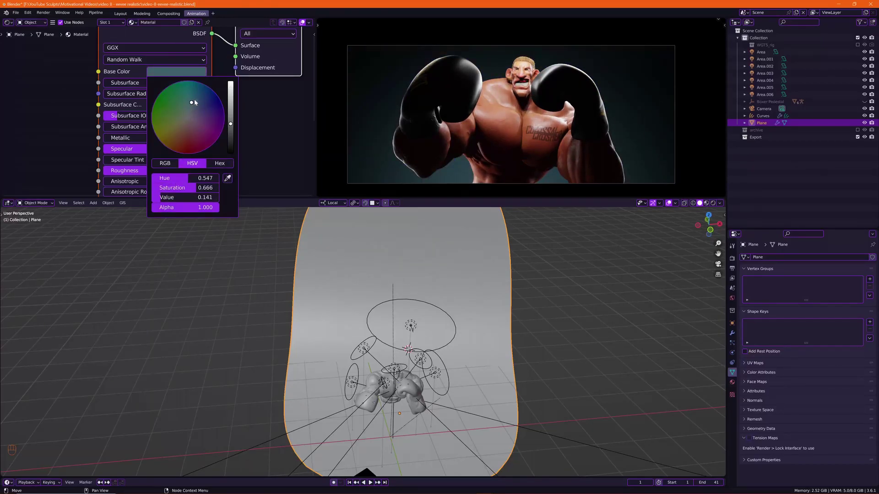
pyautogui.scroll(3, 228, 118)
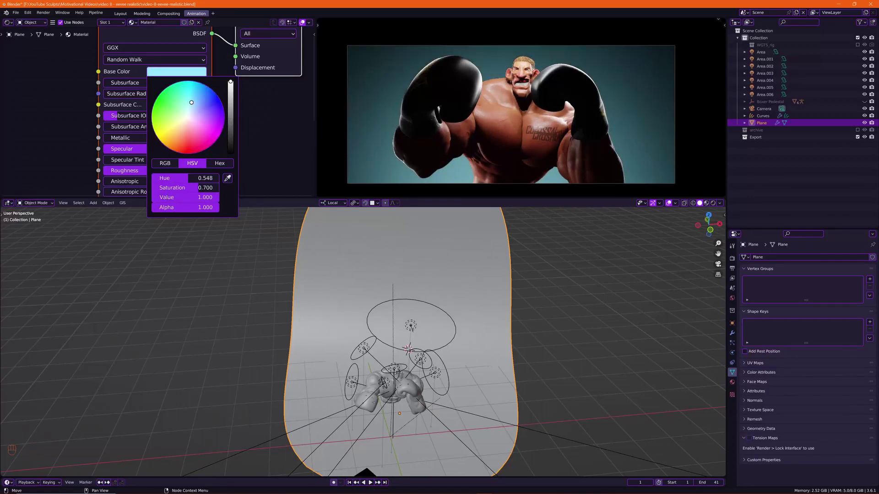
pyautogui.moveTo(230, 109); pyautogui.dragTo(230, 118)
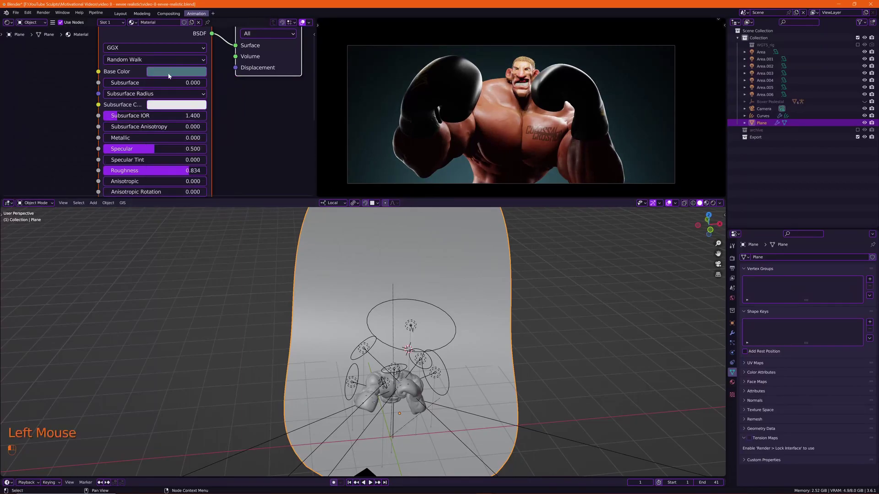
pyautogui.click(169, 76)
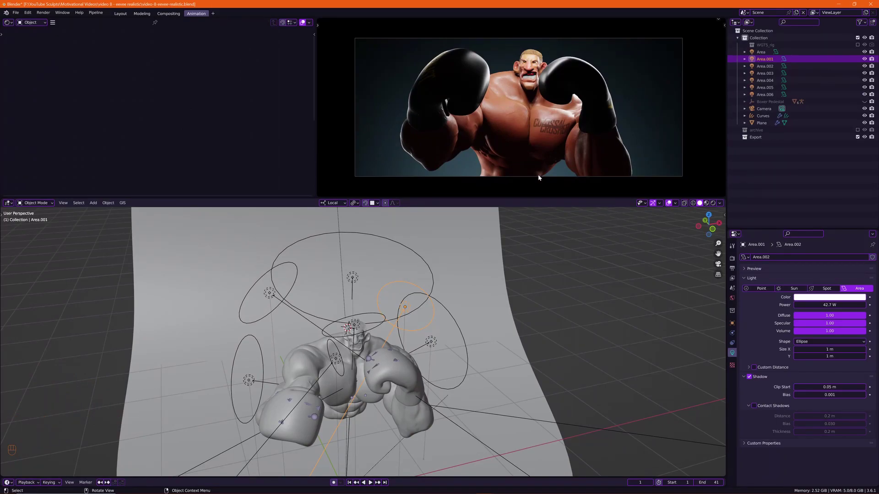
# Select the Area.004 light above the boxer's head and examine its position from several angles.
pyautogui.moveTo(482, 323); pyautogui.dragTo(419, 313, button='middle')
pyautogui.scroll(1, 419, 314)
pyautogui.moveTo(419, 313); pyautogui.dragTo(412, 310, button='middle')
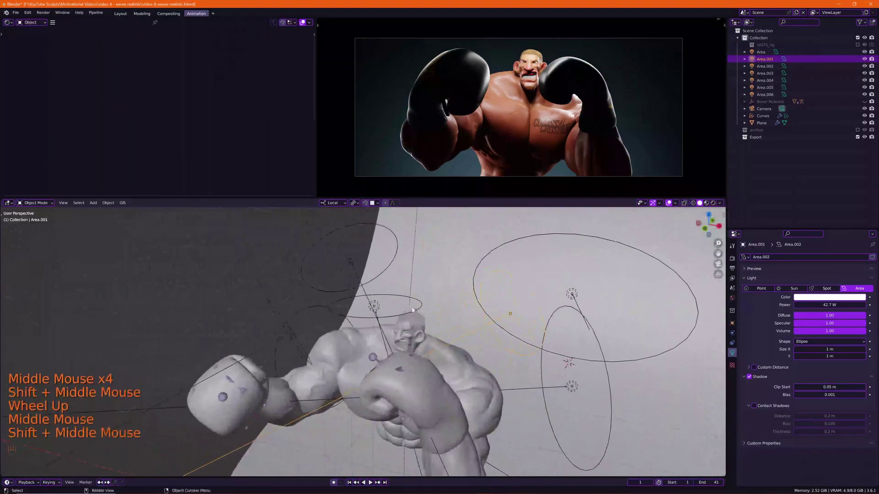
pyautogui.click(381, 298)
pyautogui.click(376, 304)
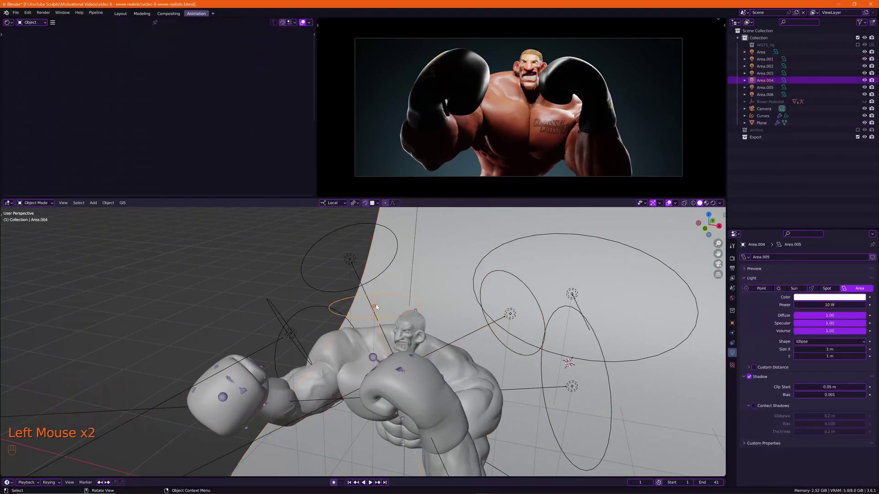
pyautogui.moveTo(375, 304); pyautogui.dragTo(407, 311, button='middle')
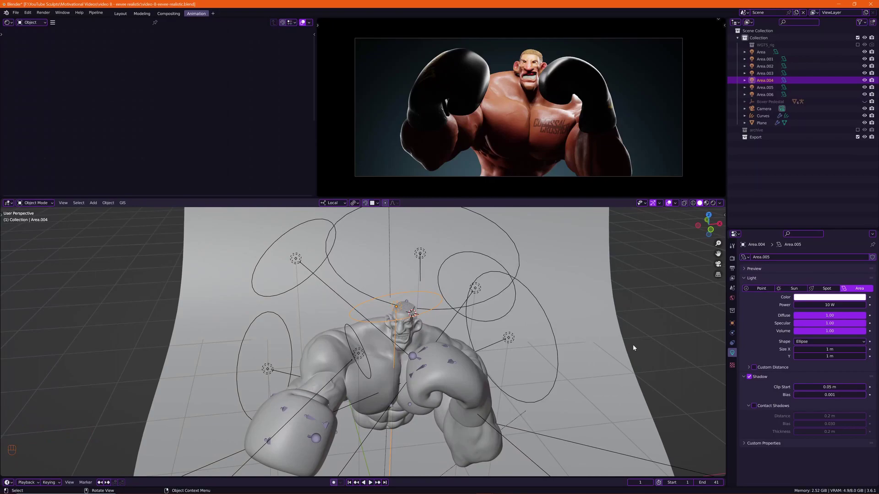
pyautogui.moveTo(633, 348); pyautogui.dragTo(506, 314, button='middle')
pyautogui.scroll(2, 505, 313)
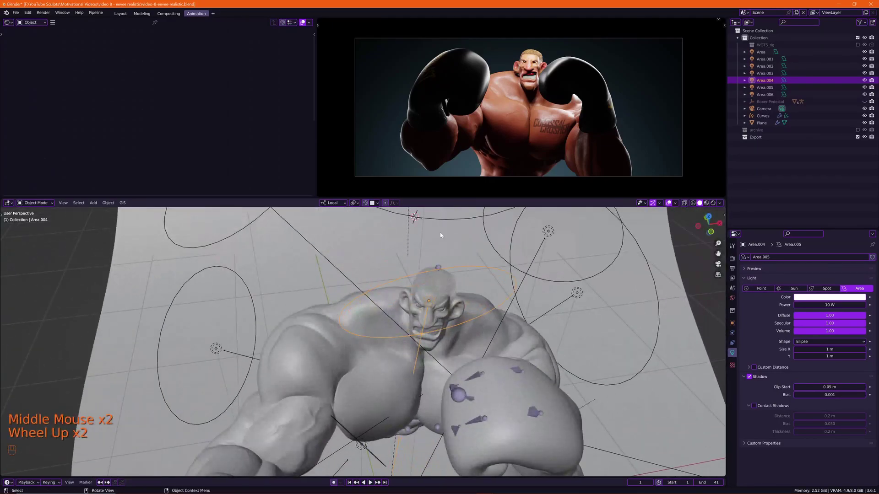
pyautogui.moveTo(459, 328); pyautogui.dragTo(531, 174, button='middle')
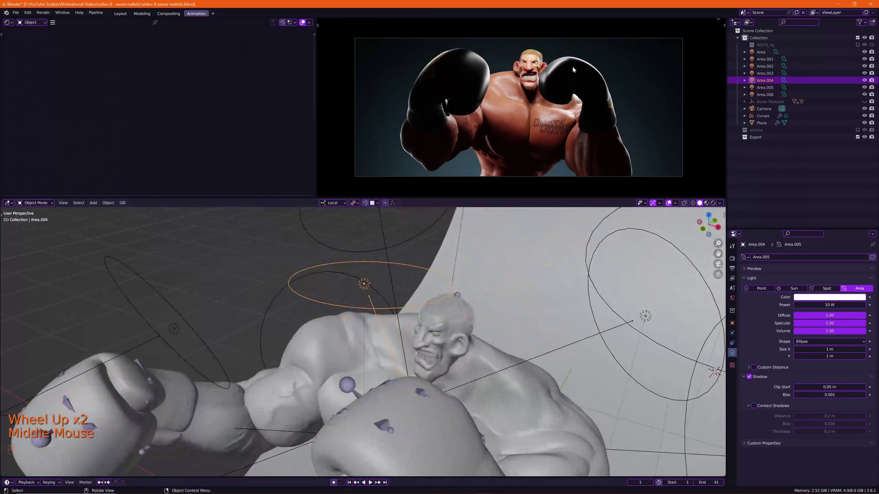
pyautogui.moveTo(395, 315); pyautogui.dragTo(422, 326, button='middle')
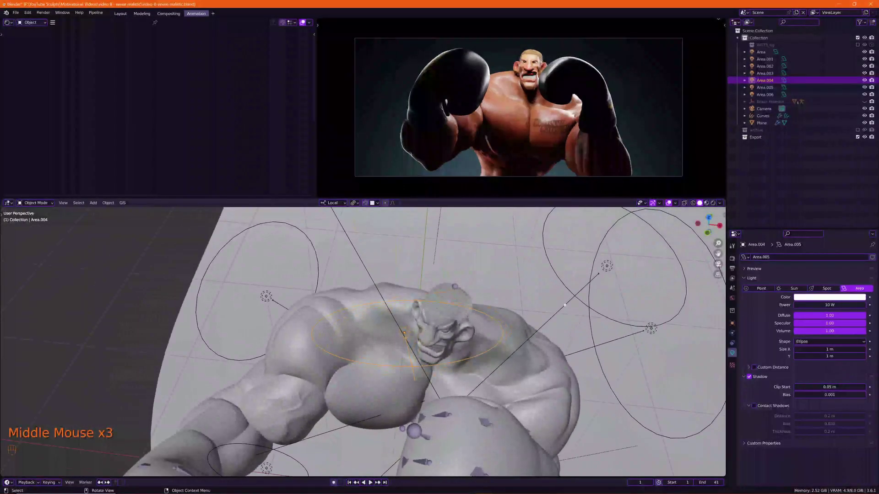
# Try a pale blue color on the overhead Area.004 light, with hue 0.602 and saturation 0.550.
pyautogui.click(823, 298)
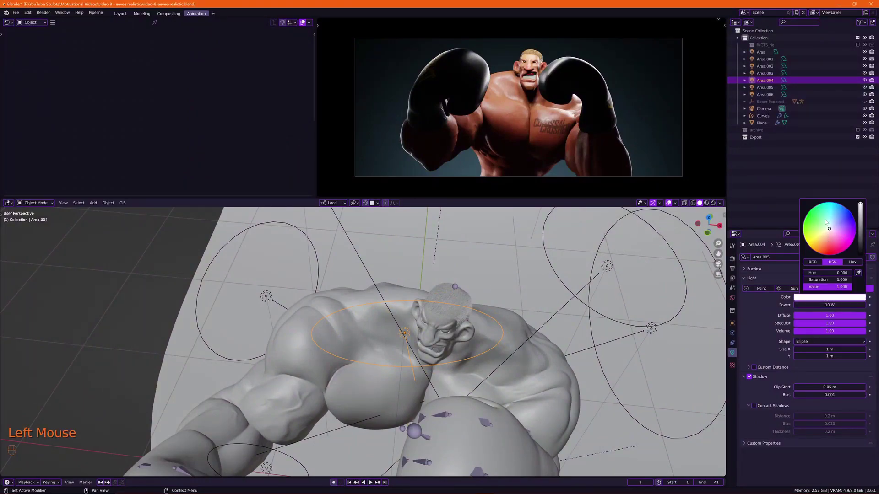
pyautogui.moveTo(834, 225); pyautogui.dragTo(785, 281)
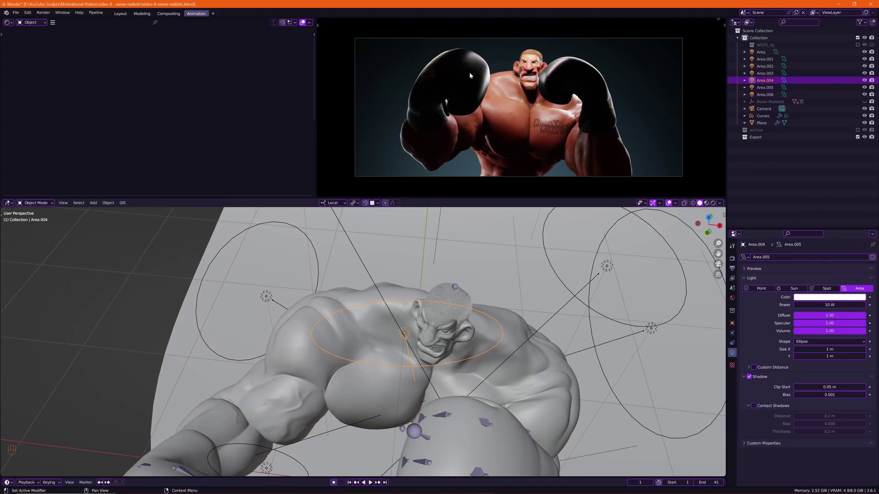
pyautogui.click(829, 297)
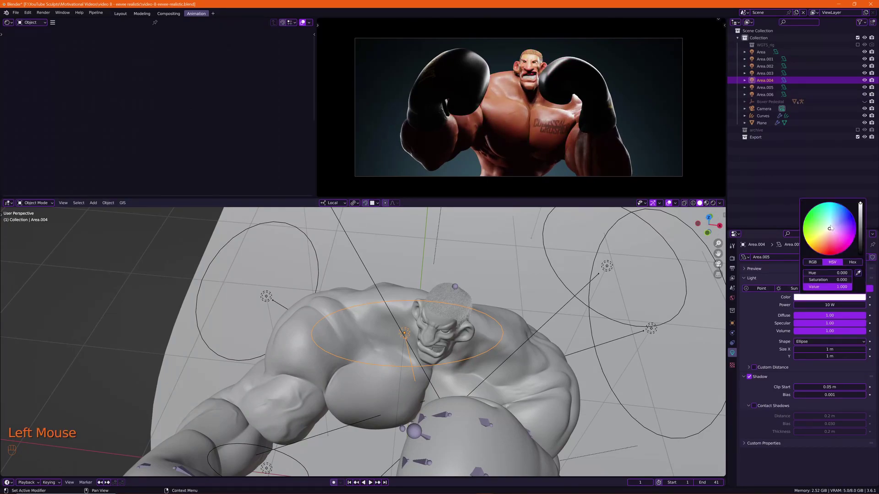
pyautogui.moveTo(830, 229); pyautogui.dragTo(834, 223)
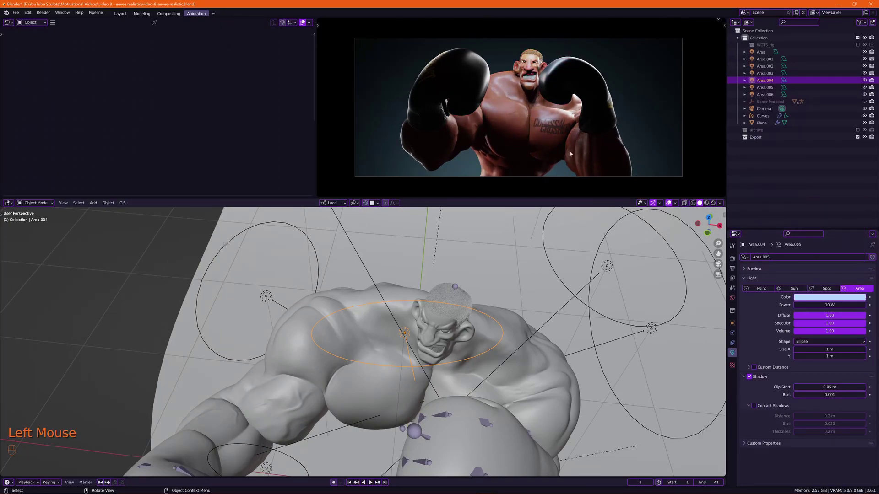
# Check the blue tint on the boxer's chest and tattoo in the render, then return the overhead light's color to white.
pyautogui.scroll(4, 621, 168)
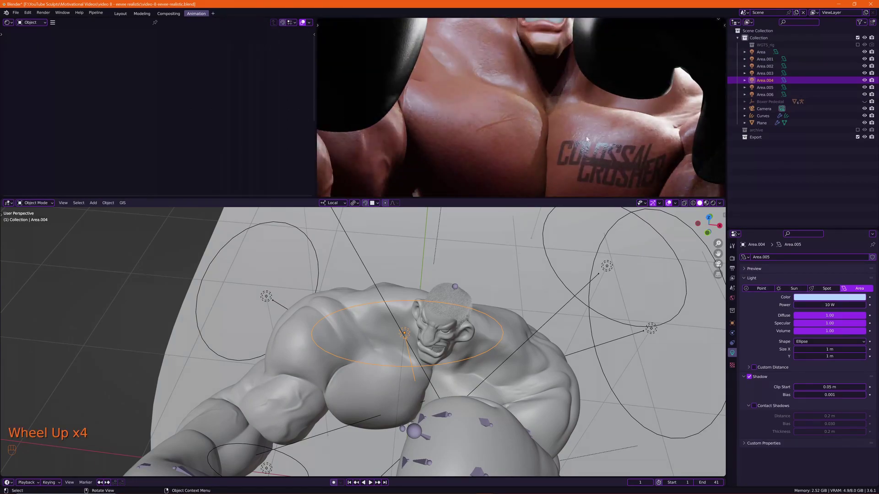
pyautogui.scroll(1, 621, 169)
pyautogui.keyDown('shift'); pyautogui.moveTo(621, 168); pyautogui.dragTo(543, 134, button='middle'); pyautogui.keyUp('shift')
pyautogui.scroll(1, 549, 131)
pyautogui.scroll(-4, 549, 131)
pyautogui.scroll(1, 543, 134)
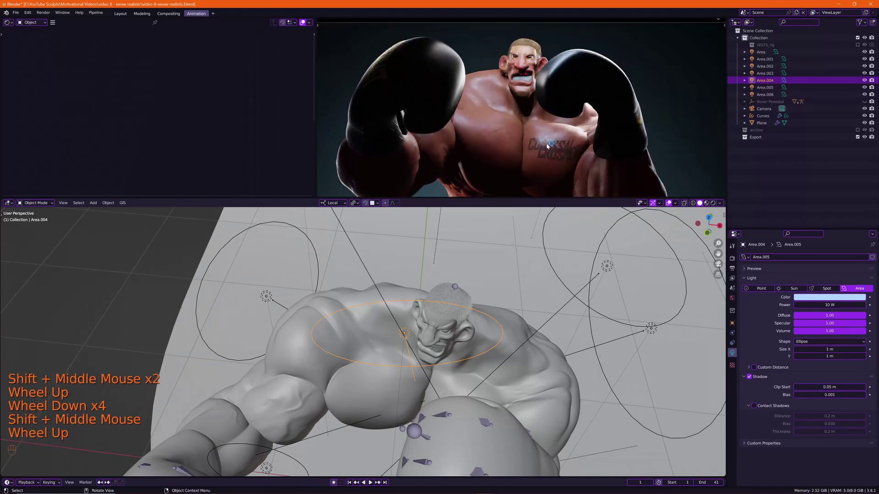
pyautogui.scroll(-1, 826, 306)
pyautogui.click(844, 299)
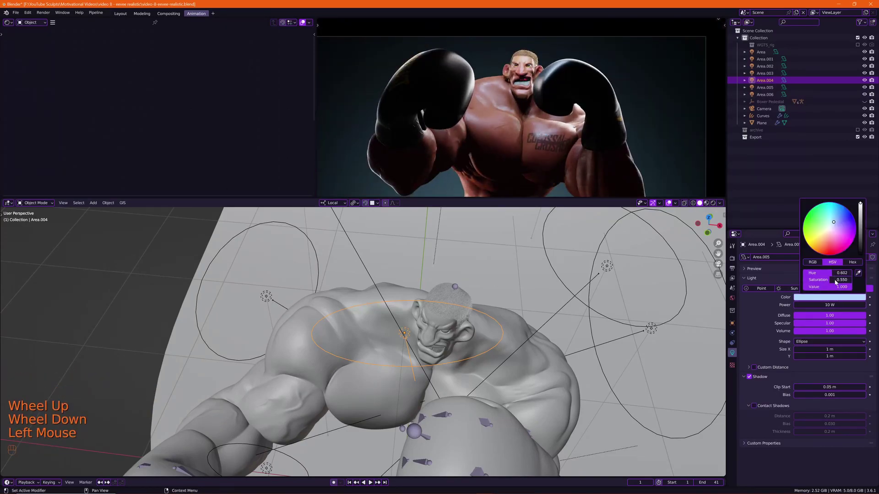
pyautogui.moveTo(830, 280); pyautogui.dragTo(803, 280)
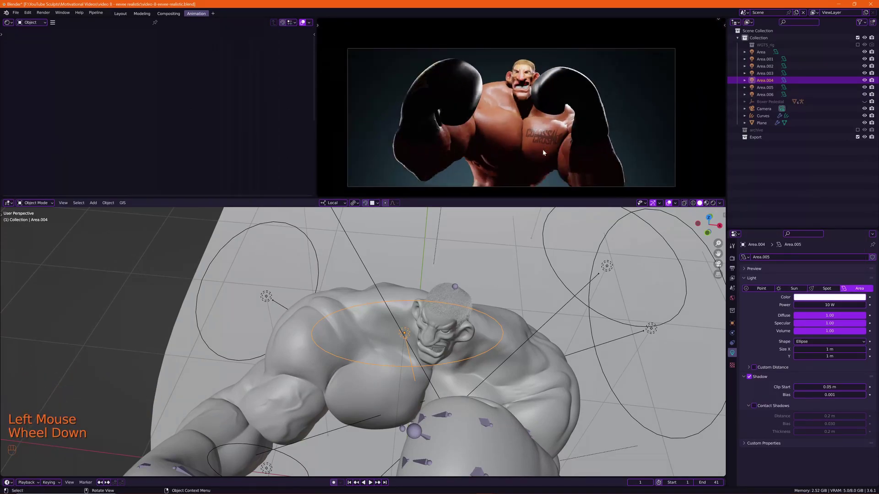
# Tint the Area.001 light behind the boxer pale blue.
pyautogui.keyDown('shift'); pyautogui.moveTo(543, 152); pyautogui.dragTo(542, 139, button='middle'); pyautogui.keyUp('shift')
pyautogui.scroll(2, 542, 146)
pyautogui.scroll(-1, 543, 140)
pyautogui.keyDown('shift'); pyautogui.moveTo(542, 139); pyautogui.dragTo(542, 134, button='middle'); pyautogui.keyUp('shift')
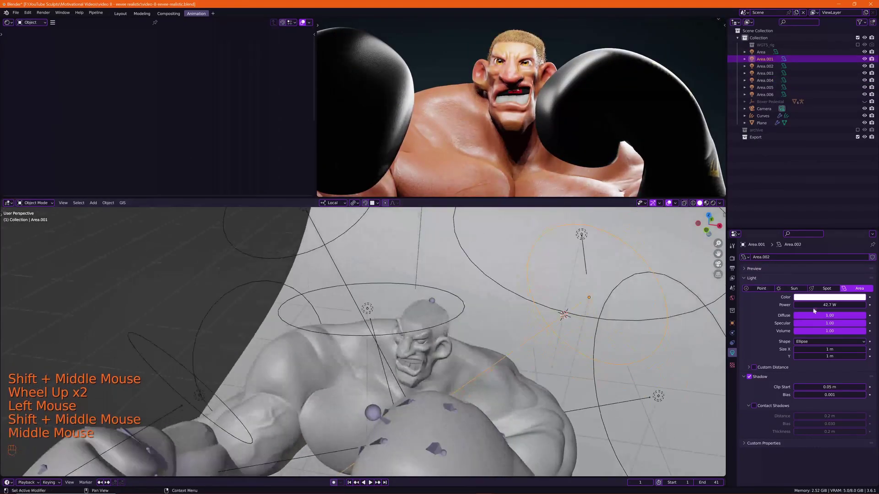
pyautogui.click(830, 298)
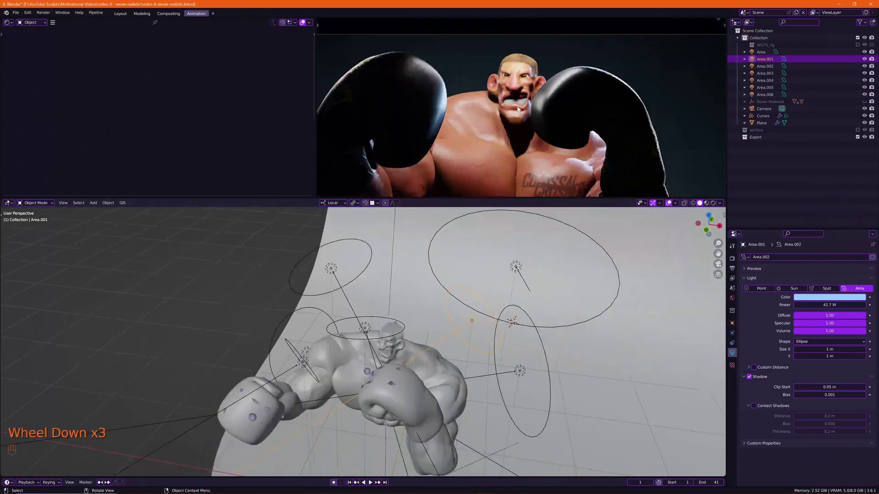
# Adjust the color tints of the Area.002 and Area.003 side lights around the boxer.
pyautogui.moveTo(366, 343); pyautogui.dragTo(412, 320, button='middle')
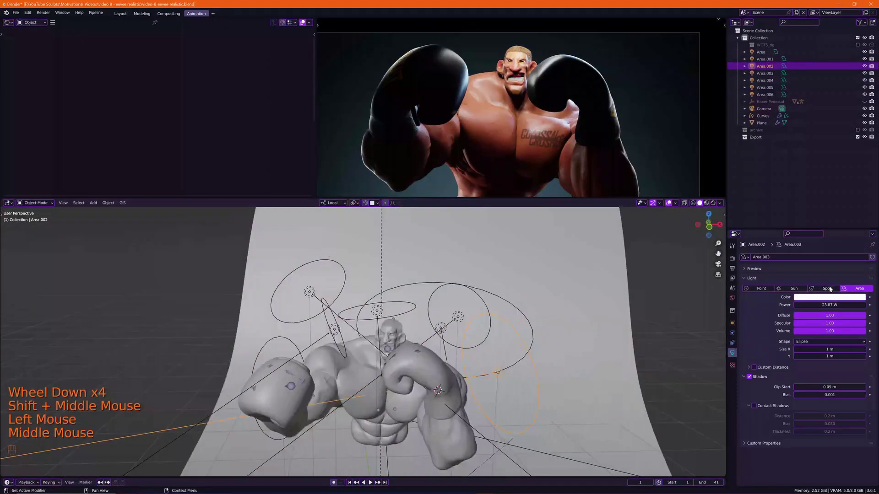
pyautogui.click(829, 297)
pyautogui.click(829, 297)
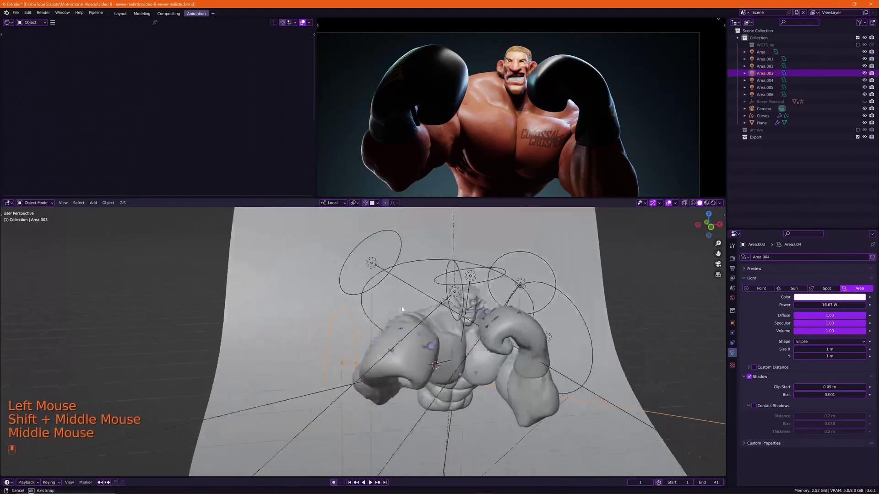
pyautogui.click(829, 298)
pyautogui.moveTo(826, 228); pyautogui.dragTo(830, 216)
pyautogui.moveTo(402, 309); pyautogui.dragTo(503, 298, button='middle')
pyautogui.click(403, 319)
pyautogui.moveTo(526, 187)
pyautogui.keyDown('shift'); pyautogui.mouseDown(button='middle')
pyautogui.moveTo(504, 154)
pyautogui.moveTo(531, 188)
pyautogui.mouseUp(button='middle'); pyautogui.keyUp('shift')
pyautogui.moveTo(389, 320); pyautogui.dragTo(342, 302, button='middle')
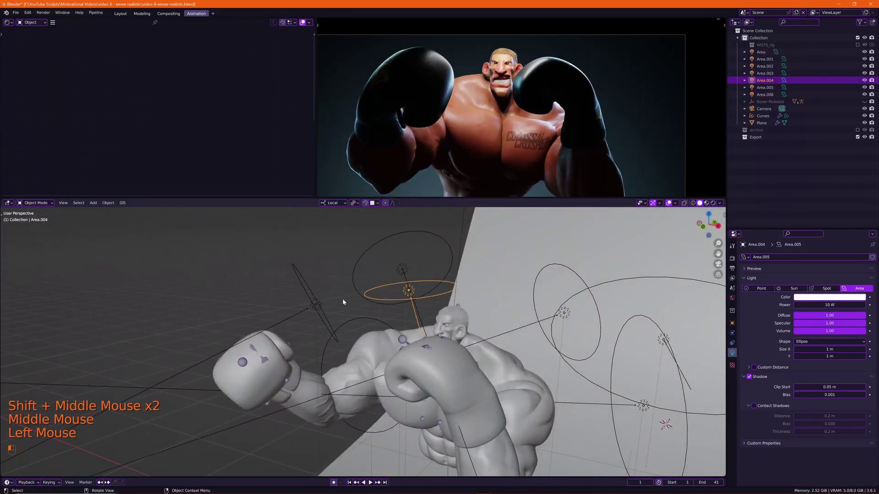
# Adjust the colors of the Area.005 light in front of the boxer and its neighbour, giving Area.005 a pale orange tint.
pyautogui.click(315, 304)
pyautogui.click(829, 297)
pyautogui.moveTo(829, 228); pyautogui.dragTo(837, 216)
pyautogui.moveTo(534, 333); pyautogui.dragTo(481, 320, button='middle')
pyautogui.click(384, 274)
pyautogui.click(830, 297)
pyautogui.moveTo(829, 228)
pyautogui.mouseDown()
pyautogui.moveTo(836, 215)
pyautogui.moveTo(824, 239)
pyautogui.mouseUp()
pyautogui.scroll(-2, 389, 329)
# Adjust the colors of the remaining lights on the raised glove's side.
pyautogui.click(295, 308)
pyautogui.click(812, 298)
pyautogui.moveTo(390, 311)
pyautogui.mouseDown(button='middle')
pyautogui.moveTo(412, 357)
pyautogui.moveTo(463, 329)
pyautogui.moveTo(389, 316)
pyautogui.mouseUp(button='middle')
pyautogui.click(321, 321)
pyautogui.click(322, 364)
pyautogui.click(830, 297)
pyautogui.scroll(-2, 504, 114)
# Try a turquoise color with hue 0.428 on the Area.001 light behind the boxer.
pyautogui.click(476, 316)
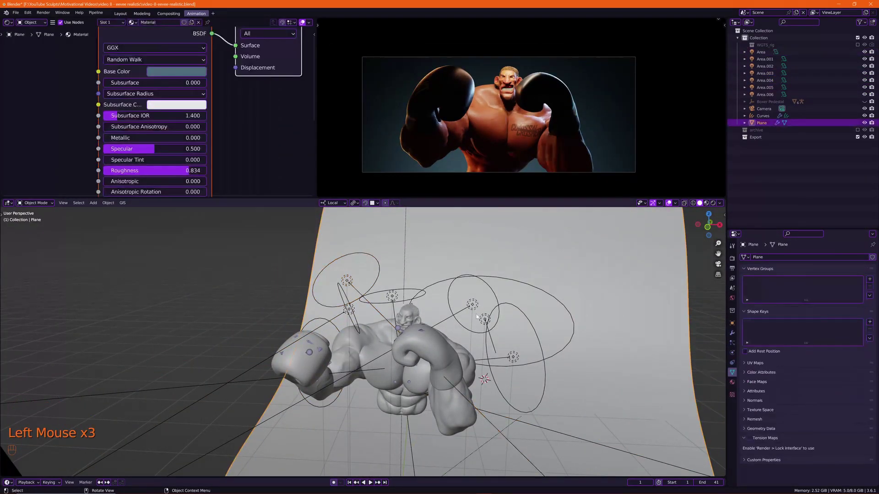
pyautogui.click(471, 309)
pyautogui.click(829, 297)
pyautogui.moveTo(832, 223); pyautogui.dragTo(839, 219)
pyautogui.keyDown('shift'); pyautogui.moveTo(508, 82); pyautogui.dragTo(508, 110, button='middle'); pyautogui.keyUp('shift')
pyautogui.scroll(4, 508, 110)
pyautogui.click(810, 297)
pyautogui.moveTo(838, 219); pyautogui.dragTo(824, 215)
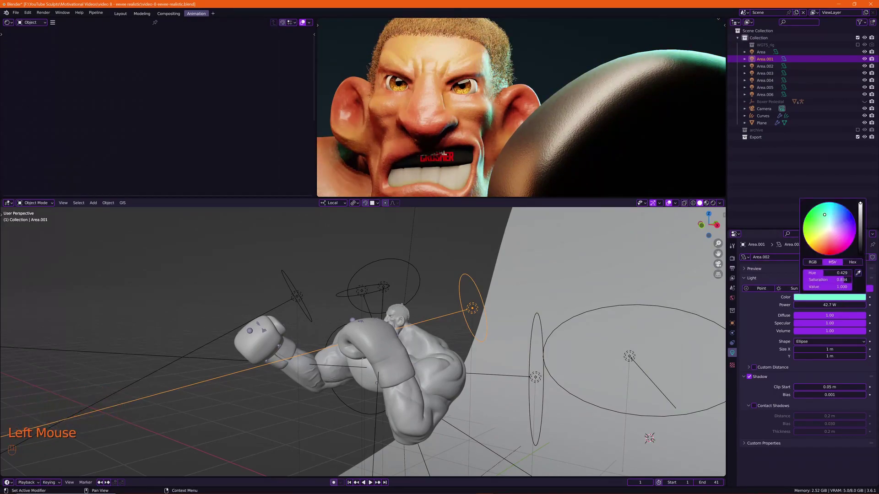
# Try a different tint on the Area.002 light behind the boxer's back.
pyautogui.click(535, 377)
pyautogui.scroll(-2, 508, 110)
pyautogui.keyDown('shift'); pyautogui.moveTo(508, 151); pyautogui.dragTo(508, 45, button='middle'); pyautogui.keyUp('shift')
pyautogui.scroll(-1, 504, 92)
pyautogui.click(826, 297)
pyautogui.moveTo(832, 220); pyautogui.dragTo(838, 214)
pyautogui.scroll(-2, 500, 83)
# Recolor the rear Area.001 and Area.002 lights, giving Area.002 a warm orange like Area.005.
pyautogui.click(296, 296)
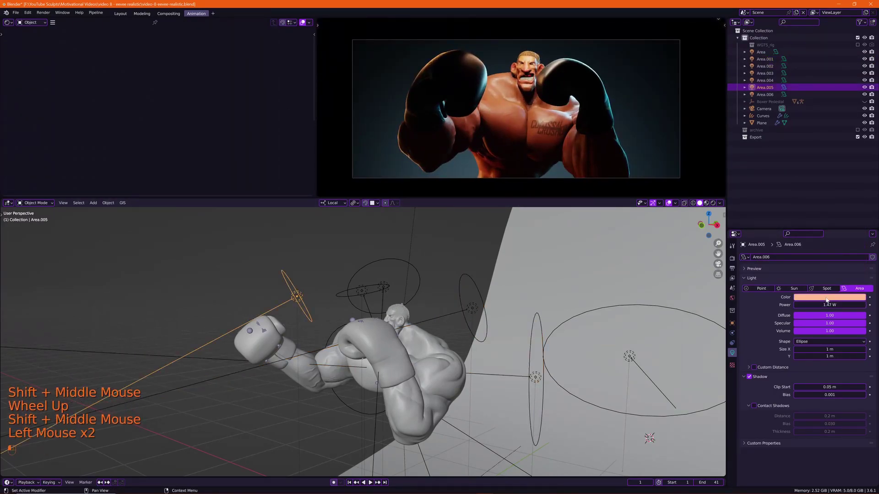
pyautogui.click(472, 308)
pyautogui.click(817, 297)
pyautogui.click(535, 378)
pyautogui.moveTo(817, 251); pyautogui.dragTo(829, 241)
pyautogui.click(826, 297)
pyautogui.scroll(1, 549, 119)
pyautogui.scroll(-1, 550, 119)
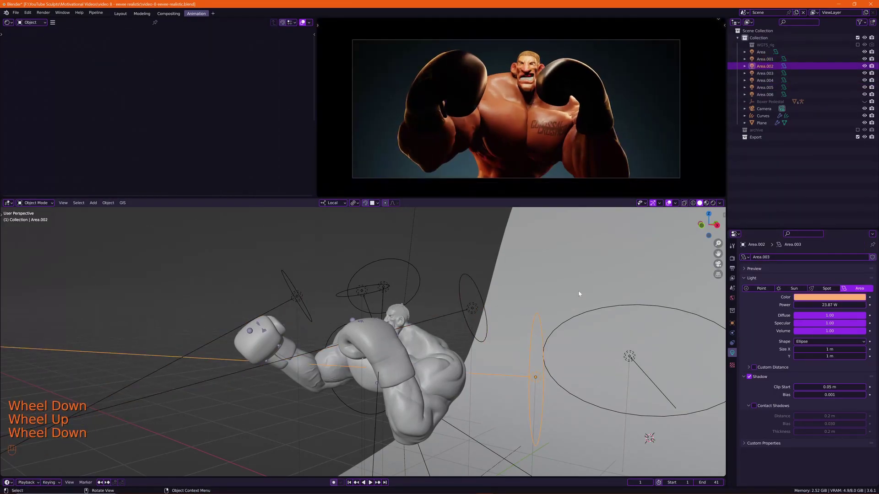
# Try a reddish-brown base color on the curved backdrop plane, with hue 0.039, saturation 0.762 and value 0.198.
pyautogui.moveTo(578, 294); pyautogui.dragTo(609, 302, button='middle')
pyautogui.click(579, 284)
pyautogui.scroll(2, 153, 80)
pyautogui.click(176, 71)
pyautogui.moveTo(186, 110); pyautogui.dragTo(181, 135)
pyautogui.keyDown('ctrl'); pyautogui.moveTo(549, 311); pyautogui.dragTo(550, 293, button='middle'); pyautogui.keyUp('ctrl')
pyautogui.scroll(-2, 540, 293)
pyautogui.moveTo(526, 288); pyautogui.dragTo(576, 296, button='middle')
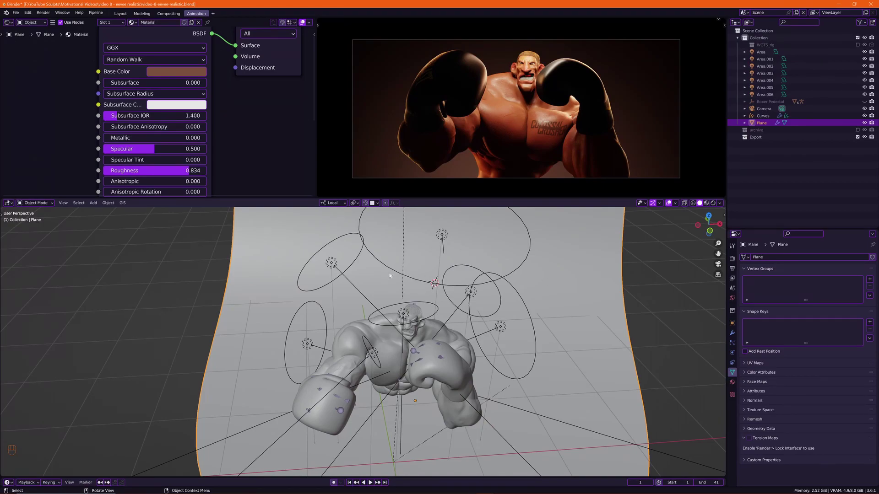
# Change the curved backdrop's base color back to a dark teal.
pyautogui.click(169, 71)
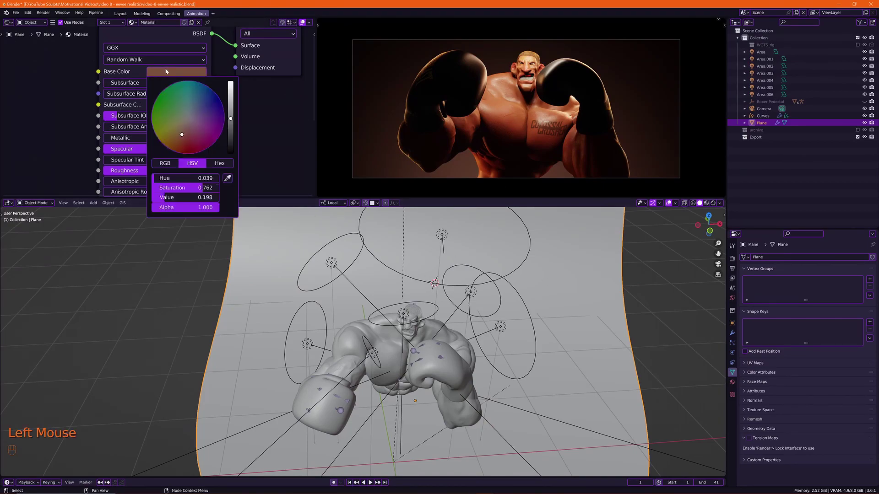
pyautogui.click(187, 91)
pyautogui.moveTo(527, 87)
pyautogui.keyDown('shift'); pyautogui.mouseDown(button='middle')
pyautogui.moveTo(535, 118)
pyautogui.moveTo(526, 72)
pyautogui.mouseUp(button='middle'); pyautogui.keyUp('shift')
# Select the boxer's body and set the Skin material's Subsurface to 0.032 while viewing the face up close.
pyautogui.scroll(2, 529, 108)
pyautogui.scroll(2, 537, 112)
pyautogui.scroll(1, 536, 112)
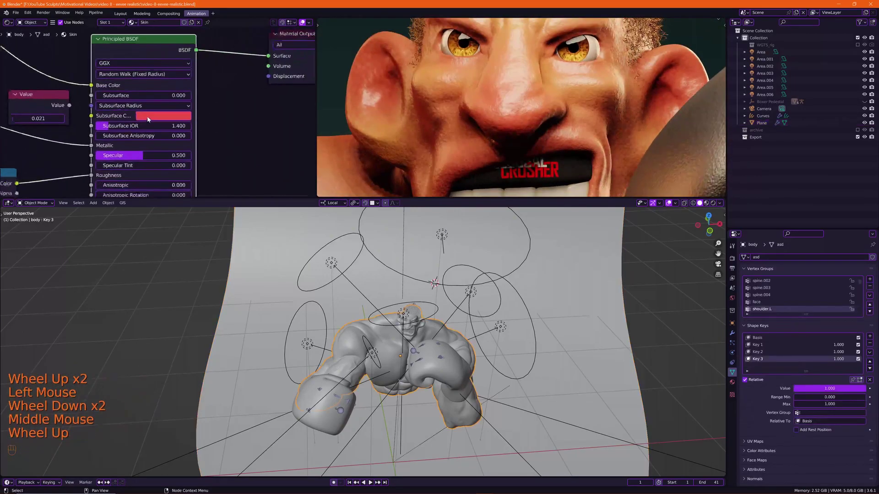
pyautogui.scroll(1, 147, 119)
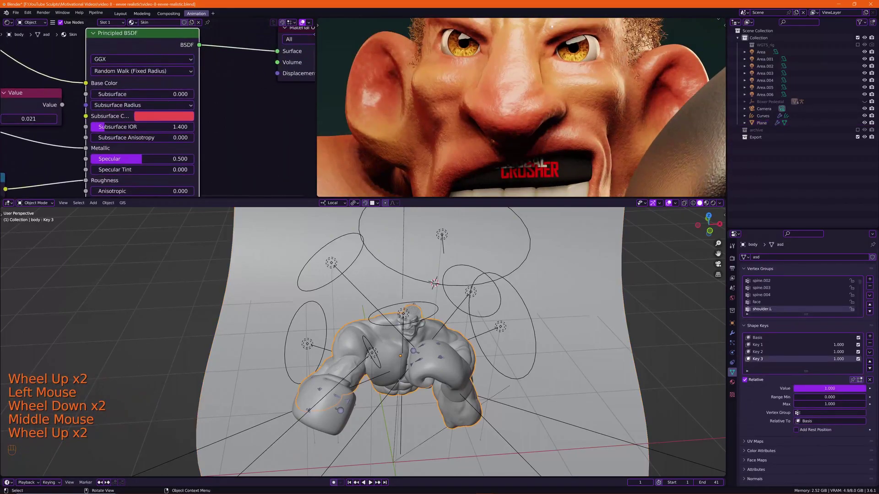
pyautogui.scroll(2, 440, 114)
pyautogui.scroll(-2, 439, 114)
pyautogui.keyDown('shift'); pyautogui.moveTo(419, 112); pyautogui.dragTo(471, 133, button='middle'); pyautogui.keyUp('shift')
pyautogui.scroll(3, 470, 133)
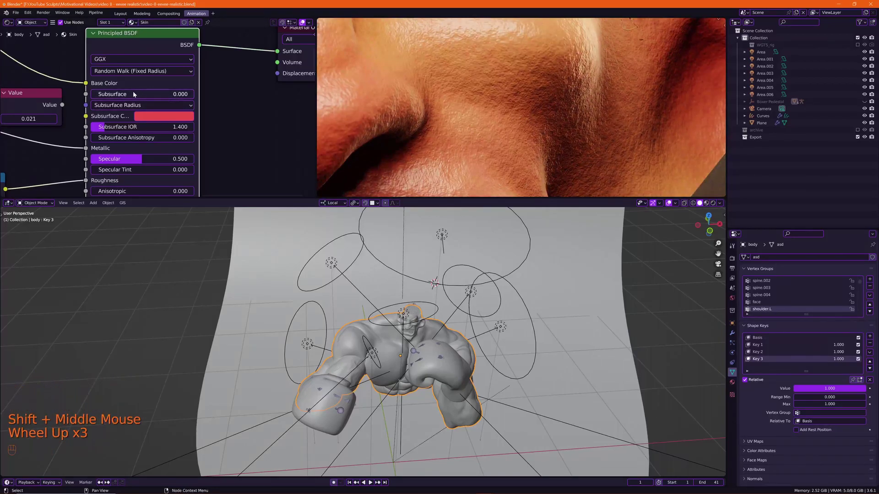
pyautogui.keyDown('shift'); pyautogui.moveTo(133, 91); pyautogui.dragTo(146, 91); pyautogui.keyUp('shift')
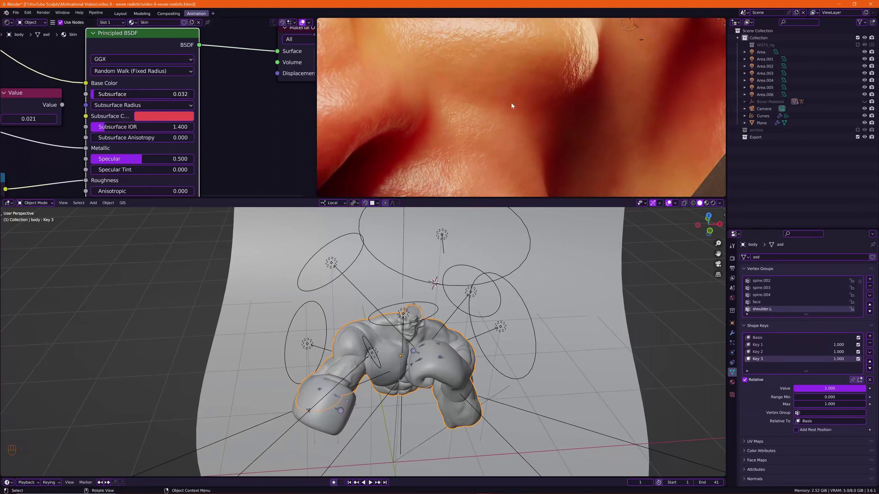
# Lower the Skin material's Subsurface to 0.026 while checking the whole face.
pyautogui.scroll(-4, 522, 108)
pyautogui.keyDown('shift'); pyautogui.moveTo(522, 107); pyautogui.dragTo(530, 112, button='middle'); pyautogui.keyUp('shift')
pyautogui.scroll(2, 531, 112)
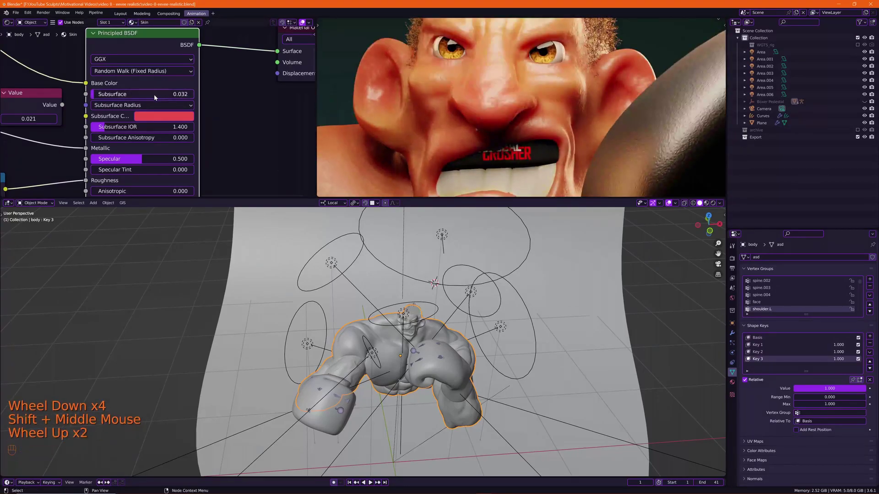
pyautogui.keyDown('shift'); pyautogui.moveTo(154, 94); pyautogui.dragTo(150, 94); pyautogui.keyUp('shift')
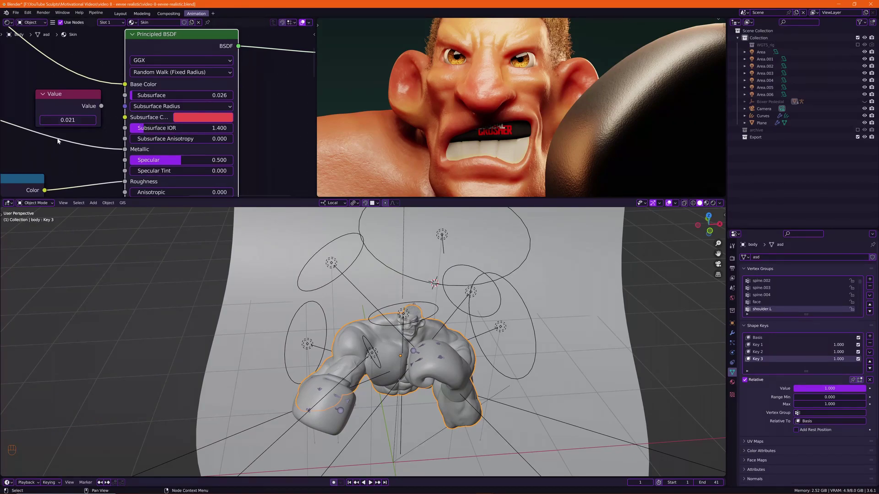
# Connect the Value node to the Subsurface input of the skin's Principled BSDF.
pyautogui.moveTo(101, 105); pyautogui.dragTo(101, 111)
pyautogui.press('Escape')
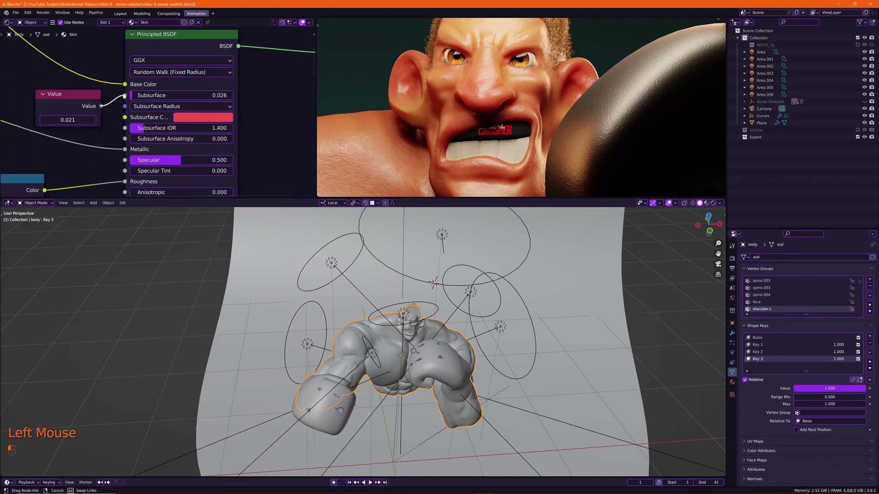
pyautogui.moveTo(124, 95); pyautogui.dragTo(125, 95)
# Try 0.000 in the skin's Value node with the nose in close-up, then undo the change.
pyautogui.keyDown('shift'); pyautogui.moveTo(529, 91); pyautogui.dragTo(595, 128, button='middle'); pyautogui.keyUp('shift')
pyautogui.scroll(3, 550, 88)
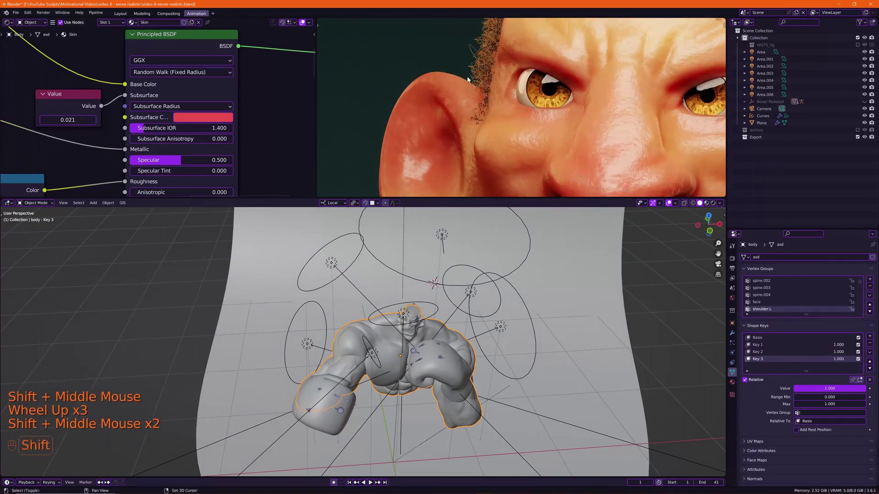
pyautogui.keyDown('shift'); pyautogui.scroll(1, 595, 129); pyautogui.keyUp('shift')
pyautogui.scroll(2, 595, 128)
pyautogui.moveTo(65, 120); pyautogui.dragTo(37, 120)
pyautogui.press('Return')
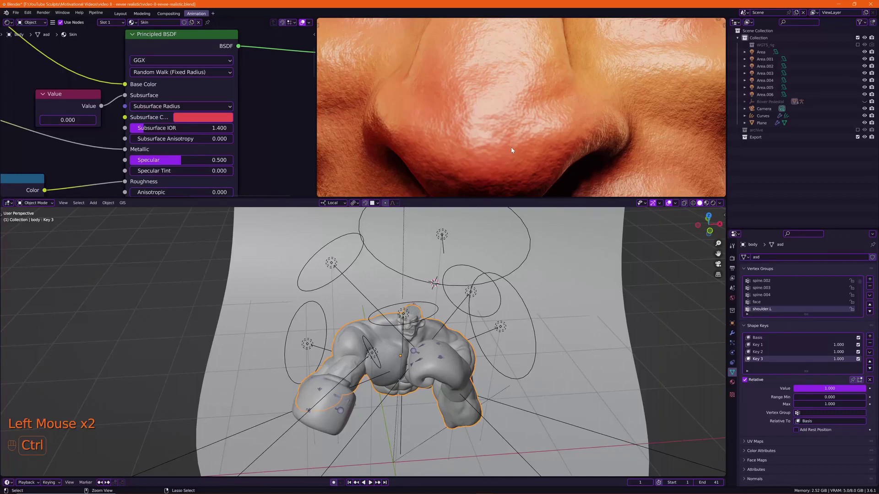
pyautogui.hotkey('ctrl', 'z')
pyautogui.hotkey('ctrl', 'z')
# Examine the skin and hair on the boxer's head in the render from several distances.
pyautogui.scroll(-4, 508, 114)
pyautogui.keyDown('shift'); pyautogui.moveTo(430, 78); pyautogui.dragTo(508, 80, button='middle'); pyautogui.keyUp('shift')
pyautogui.scroll(-2, 507, 66)
pyautogui.keyDown('shift'); pyautogui.scroll(-1, 509, 81); pyautogui.keyUp('shift')
pyautogui.scroll(3, 508, 80)
pyautogui.keyDown('shift'); pyautogui.moveTo(481, 132); pyautogui.dragTo(523, 107, button='middle'); pyautogui.keyUp('shift')
pyautogui.scroll(1, 501, 150)
pyautogui.scroll(2, 501, 137)
pyautogui.scroll(-1, 501, 115)
pyautogui.scroll(2, 501, 99)
pyautogui.scroll(1, 512, 130)
pyautogui.keyDown('shift'); pyautogui.scroll(1, 521, 110); pyautogui.keyUp('shift')
pyautogui.scroll(1, 521, 109)
pyautogui.scroll(2, 522, 107)
# Select the boxer's hair curves and center the render view on the head.
pyautogui.click(523, 94)
pyautogui.press('KP_Decimal')
pyautogui.scroll(1, 523, 107)
pyautogui.keyDown('shift'); pyautogui.moveTo(522, 108); pyautogui.dragTo(524, 117, button='middle'); pyautogui.keyUp('shift')
pyautogui.keyDown('shift'); pyautogui.moveTo(524, 117); pyautogui.dragTo(526, 123, button='middle'); pyautogui.keyUp('shift')
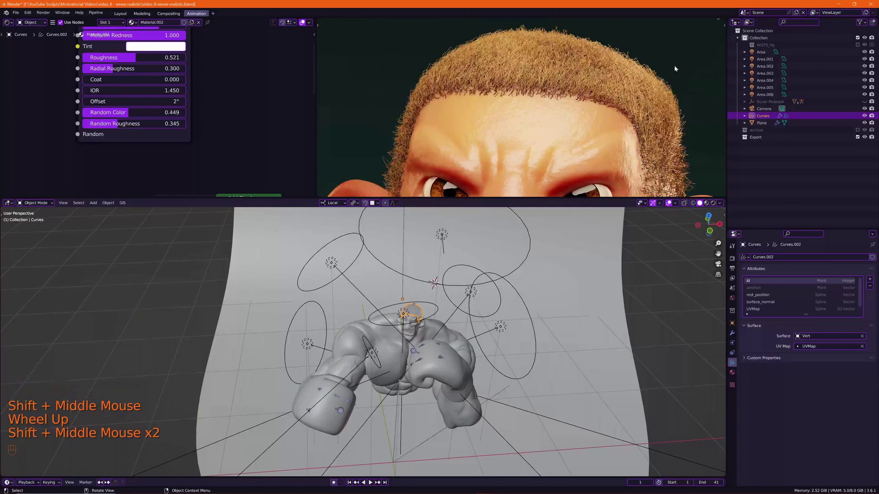
# Examine the settings of the hair material's Principled Hair BSDF node.
pyautogui.scroll(-4, 102, 93)
pyautogui.moveTo(185, 103); pyautogui.dragTo(212, 138, button='middle')
pyautogui.scroll(2, 196, 157)
pyautogui.scroll(2, 195, 156)
pyautogui.scroll(1, 212, 138)
pyautogui.click(154, 75)
pyautogui.moveTo(154, 74); pyautogui.dragTo(115, 79, button='middle')
pyautogui.scroll(1, 142, 76)
pyautogui.scroll(1, 128, 77)
pyautogui.scroll(1, 114, 79)
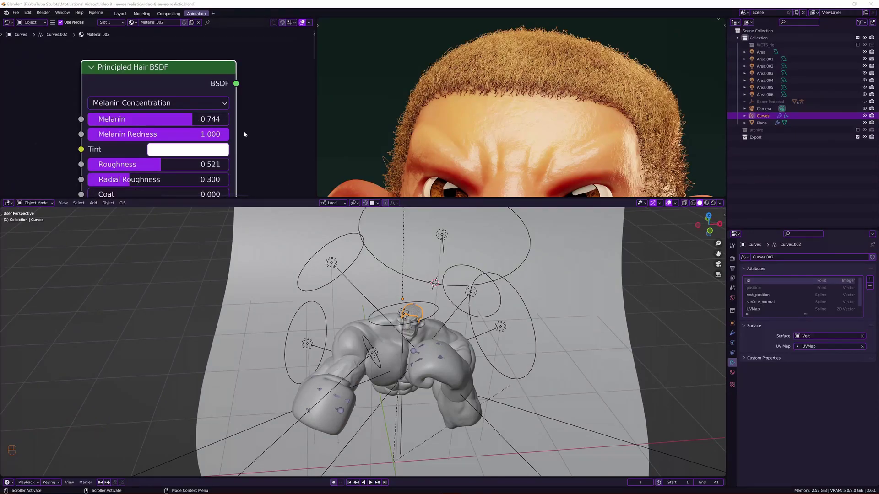
# Find the Curves Info node in the hair material and preview its Is Strand output on the hair.
pyautogui.scroll(-3, 244, 135)
pyautogui.moveTo(235, 147); pyautogui.dragTo(158, 132, button='middle')
pyautogui.scroll(1, 238, 132)
pyautogui.scroll(-2, 115, 136)
pyautogui.moveTo(156, 68); pyautogui.dragTo(173, 147, button='middle')
pyautogui.scroll(2, 256, 78)
pyautogui.scroll(1, 137, 114)
pyautogui.click(119, 86)
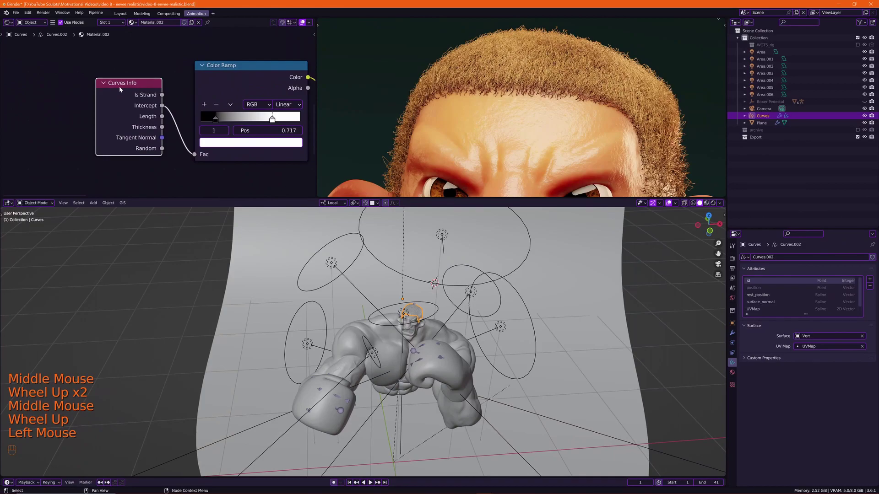
pyautogui.keyDown('ctrl'); pyautogui.keyDown('shift'); pyautogui.click(119, 86); pyautogui.keyUp('shift'); pyautogui.keyUp('ctrl')
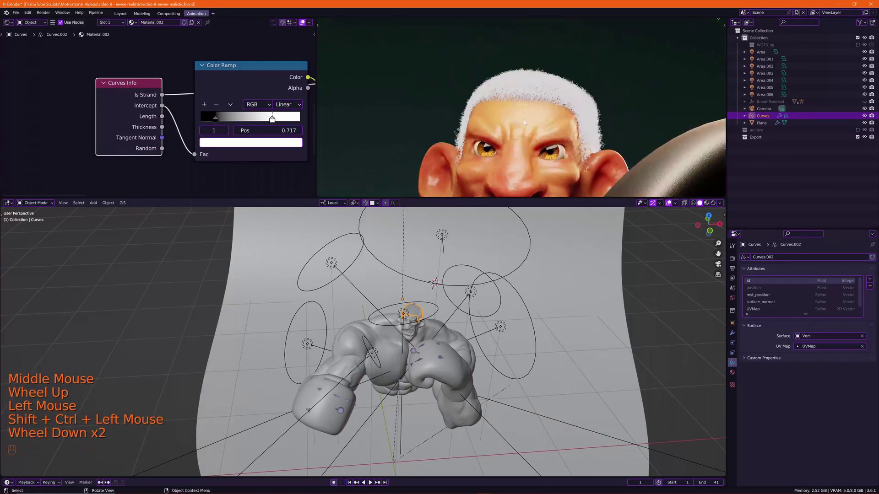
pyautogui.scroll(-2, 533, 83)
# Switch the render view to Material Preview and preview the Curves Info node's Random output on the hair up close.
pyautogui.press('z')
pyautogui.scroll(2, 577, 114)
pyautogui.keyDown('shift'); pyautogui.moveTo(552, 110); pyautogui.dragTo(526, 110, button='middle'); pyautogui.keyUp('shift')
pyautogui.scroll(1, 504, 114)
pyautogui.moveTo(526, 110)
pyautogui.keyDown('shift'); pyautogui.mouseDown(button='middle')
pyautogui.moveTo(504, 114)
pyautogui.moveTo(527, 96)
pyautogui.mouseUp(button='middle'); pyautogui.keyUp('shift')
pyautogui.keyDown('shift'); pyautogui.moveTo(526, 96); pyautogui.dragTo(540, 84, button='middle'); pyautogui.keyUp('shift')
pyautogui.scroll(2, 540, 85)
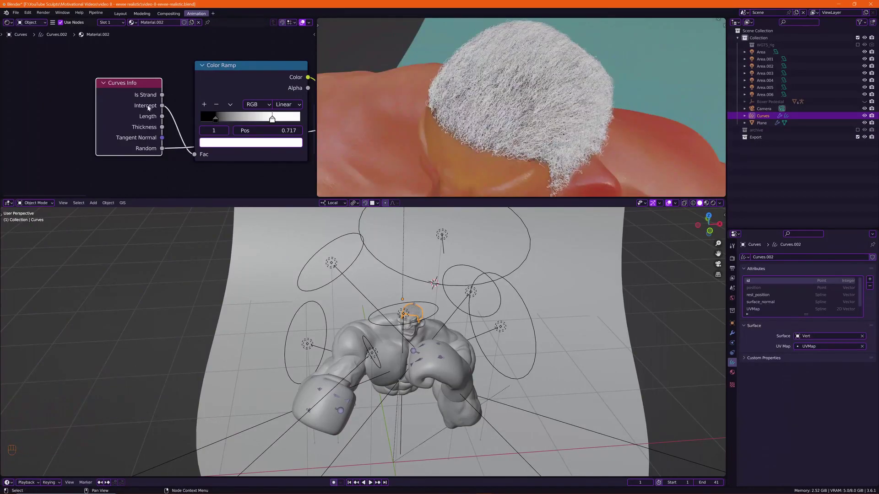
# Preview the hair's Color Ramp and move its black stop to position 0.146.
pyautogui.moveTo(148, 107); pyautogui.dragTo(61, 111, button='middle')
pyautogui.keyDown('ctrl'); pyautogui.keyDown('shift'); pyautogui.click(157, 70); pyautogui.keyUp('shift'); pyautogui.keyUp('ctrl')
pyautogui.moveTo(535, 69)
pyautogui.mouseDown(button='middle')
pyautogui.moveTo(536, 83)
pyautogui.moveTo(535, 73)
pyautogui.mouseUp(button='middle')
pyautogui.click(114, 117)
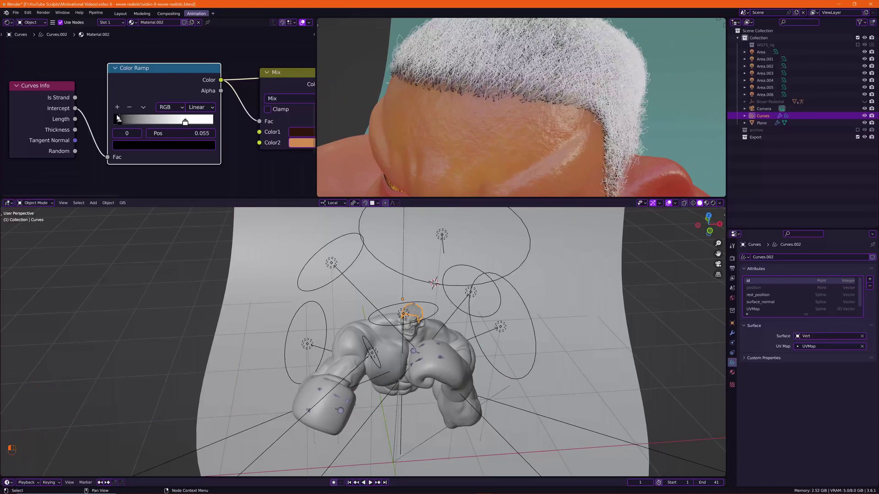
pyautogui.moveTo(118, 118); pyautogui.dragTo(126, 118)
# Preview the Mix node's blended root and tip colors on the hair.
pyautogui.moveTo(254, 84); pyautogui.dragTo(158, 87, button='middle')
pyautogui.moveTo(215, 138); pyautogui.dragTo(186, 144, button='middle')
pyautogui.keyDown('ctrl'); pyautogui.keyDown('shift'); pyautogui.click(177, 85); pyautogui.keyUp('shift'); pyautogui.keyUp('ctrl')
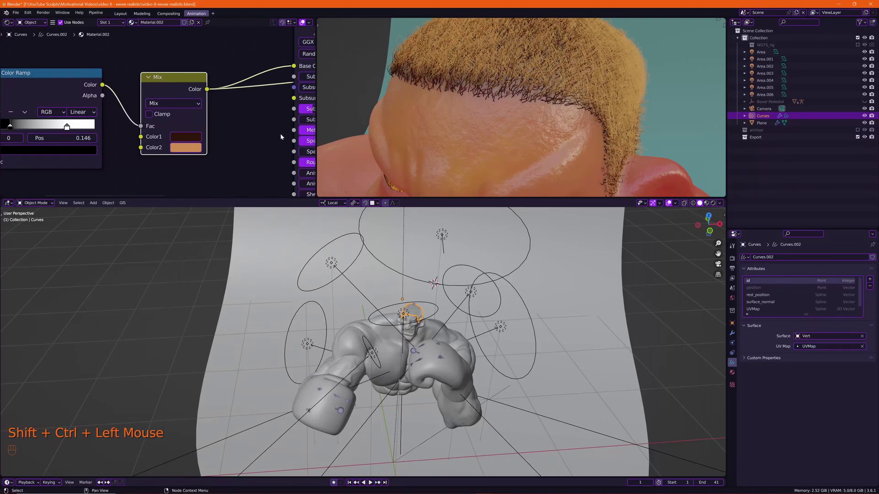
# Preview the hair's Principled BSDF in rendered shading, with Metallic set to 0.422 and Roughness to 0.278.
pyautogui.moveTo(252, 134); pyautogui.dragTo(73, 128, button='middle')
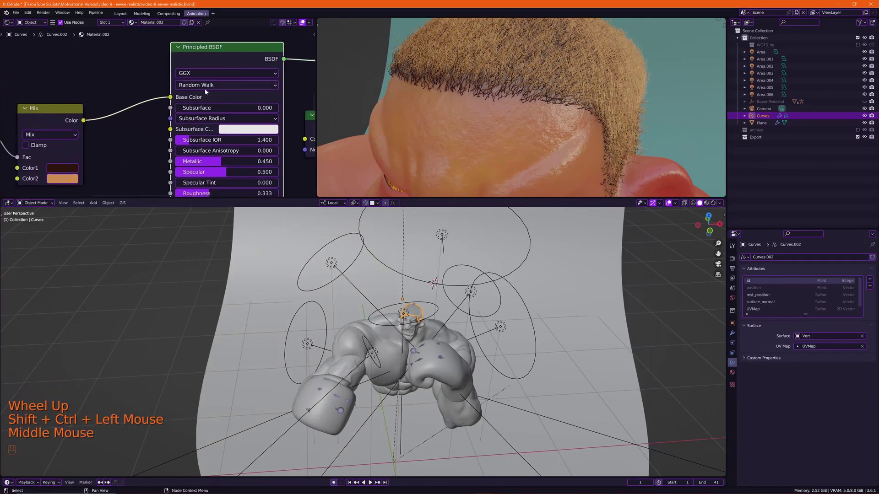
pyautogui.moveTo(168, 146); pyautogui.dragTo(166, 125, button='middle')
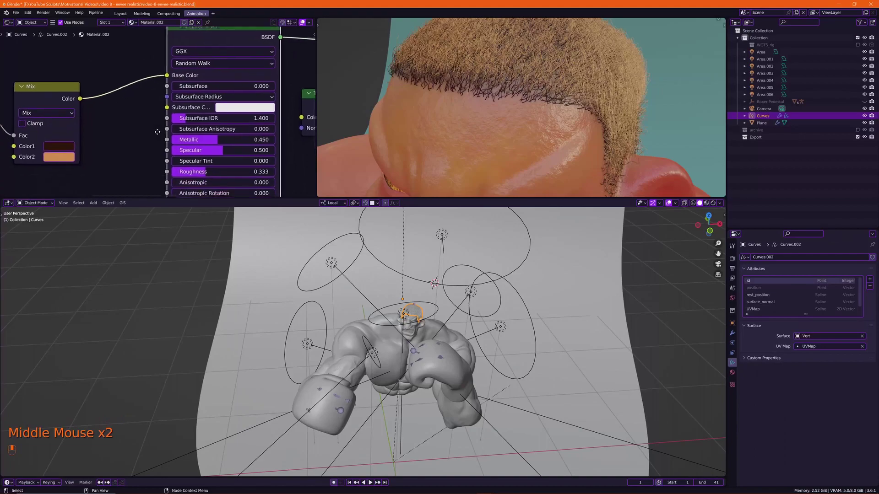
pyautogui.moveTo(163, 95); pyautogui.dragTo(66, 100, button='middle')
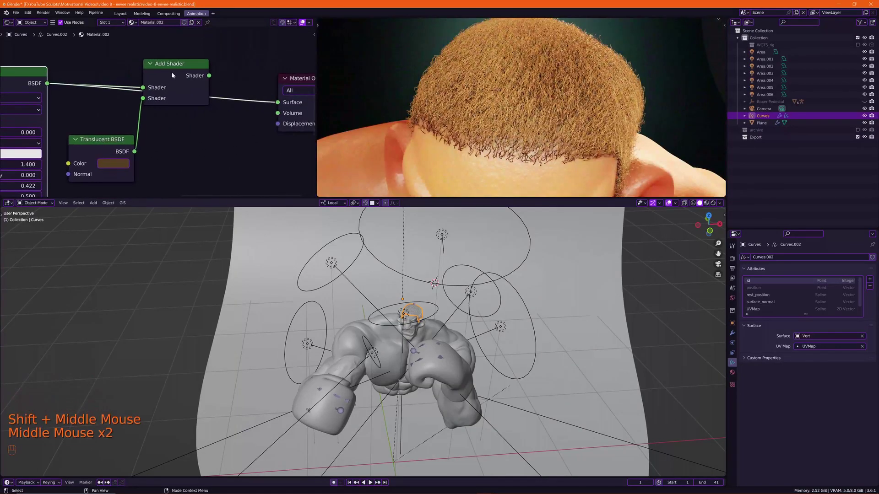
# Rearrange the Add Shader node beside the Translucent BSDF so their links are clear.
pyautogui.moveTo(175, 73); pyautogui.dragTo(192, 116)
pyautogui.moveTo(119, 133); pyautogui.dragTo(145, 87, button='middle')
pyautogui.scroll(2, 146, 70)
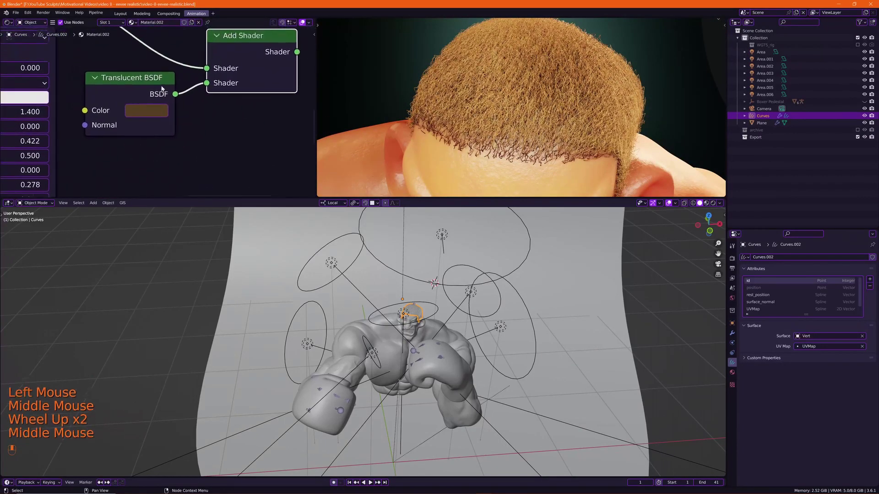
pyautogui.scroll(1, 145, 87)
pyautogui.moveTo(143, 96); pyautogui.dragTo(142, 97)
pyautogui.moveTo(184, 117); pyautogui.dragTo(190, 147, button='middle')
pyautogui.scroll(-1, 190, 147)
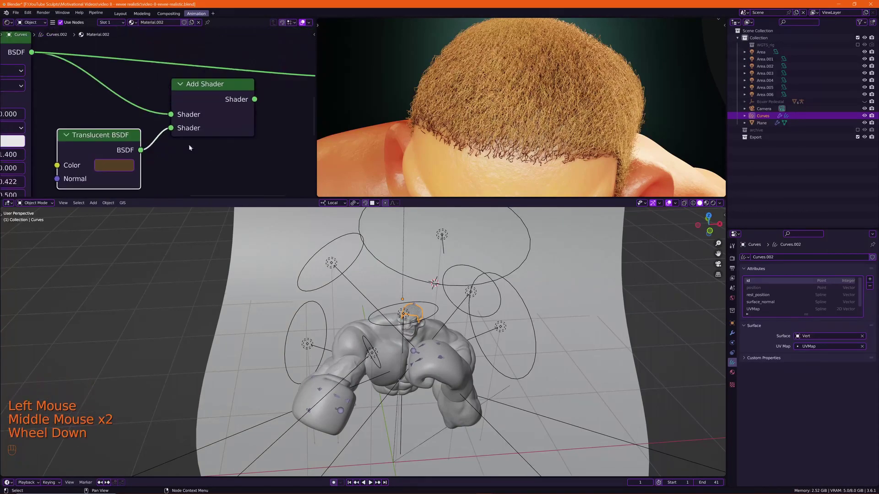
# Connect the Add Shader to the hair material's output and check the hair from the front.
pyautogui.keyDown('ctrl'); pyautogui.keyDown('shift'); pyautogui.click(218, 89); pyautogui.keyUp('shift'); pyautogui.keyUp('ctrl')
pyautogui.moveTo(499, 92); pyautogui.dragTo(476, 90, button='middle')
pyautogui.moveTo(476, 89); pyautogui.dragTo(487, 46, button='middle')
pyautogui.scroll(1, 487, 72)
pyautogui.scroll(3, 487, 60)
pyautogui.keyDown('shift'); pyautogui.scroll(-1, 487, 45); pyautogui.keyUp('shift')
pyautogui.scroll(-1, 487, 46)
# Brighten the hair's Translucent BSDF color to light orange, with hue 0.076, saturation 0.874 and value 0.846.
pyautogui.click(119, 169)
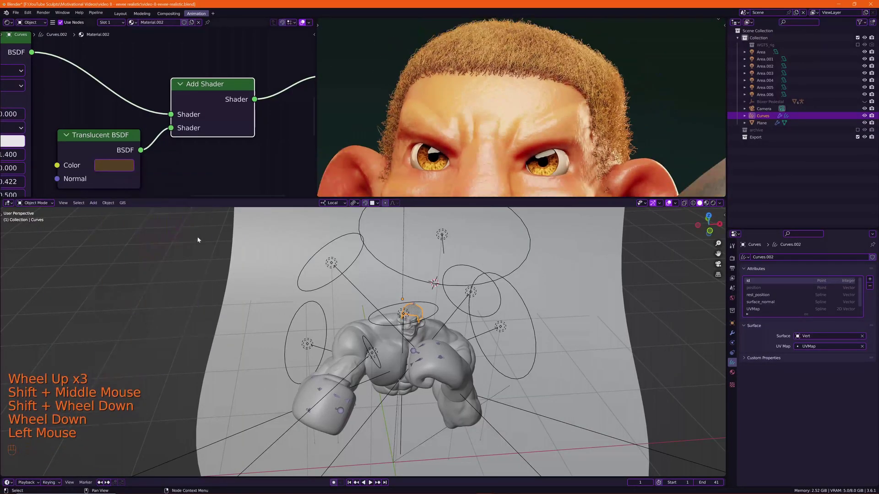
pyautogui.click(112, 165)
pyautogui.moveTo(203, 247); pyautogui.dragTo(200, 215)
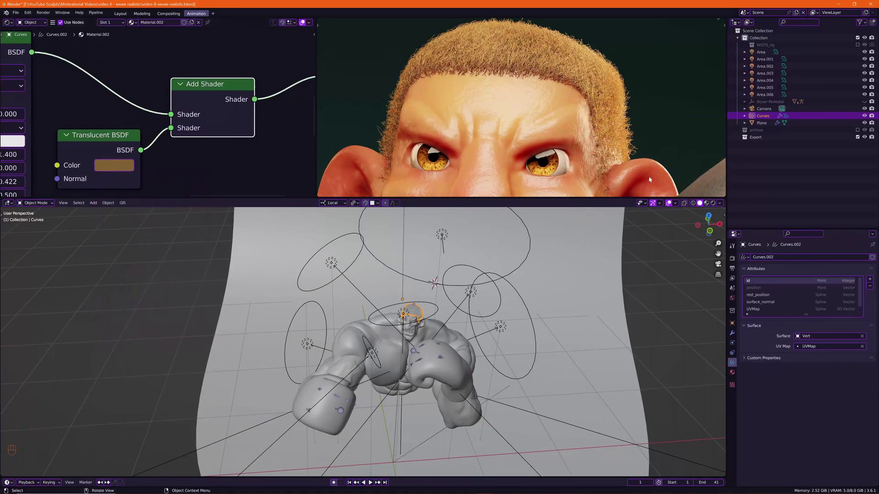
pyautogui.click(111, 167)
pyautogui.moveTo(206, 224); pyautogui.dragTo(200, 188)
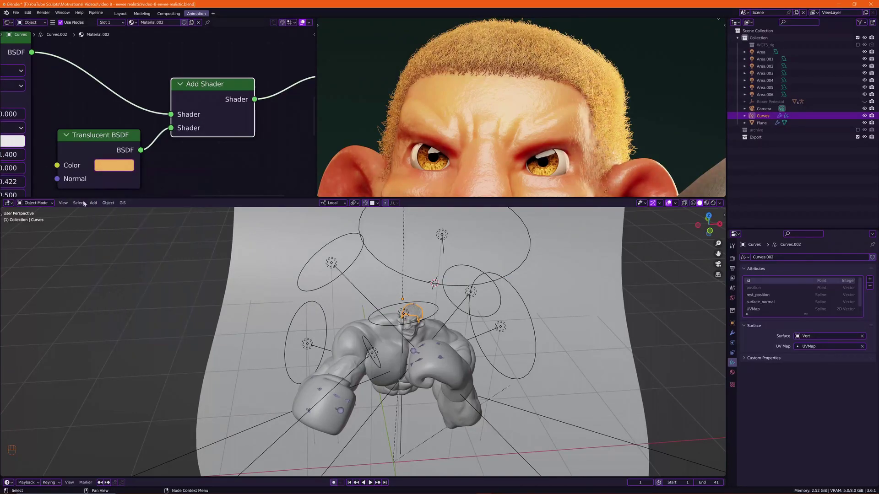
# Darken the hair's Translucent BSDF color to brown, with hue 0.078, saturation 0.851 and value 0.173.
pyautogui.moveTo(150, 176); pyautogui.dragTo(164, 155, button='middle')
pyautogui.click(134, 149)
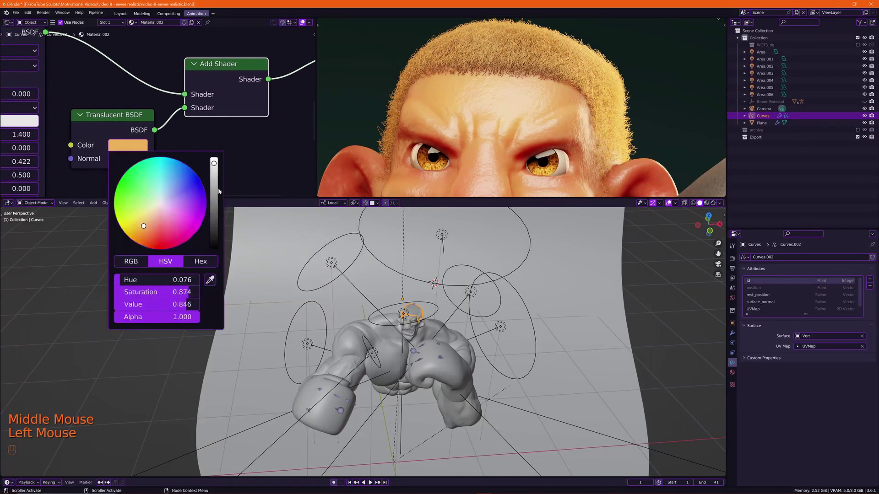
pyautogui.moveTo(214, 181); pyautogui.dragTo(214, 211)
pyautogui.click(131, 145)
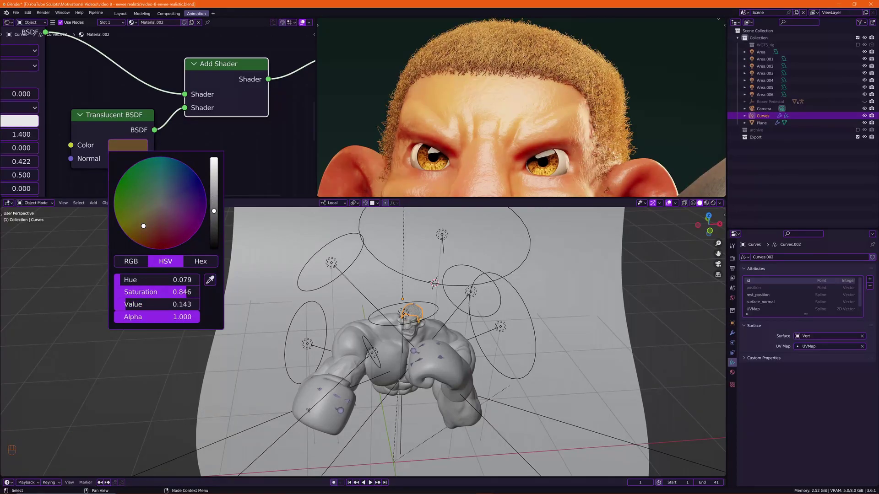
pyautogui.click(127, 145)
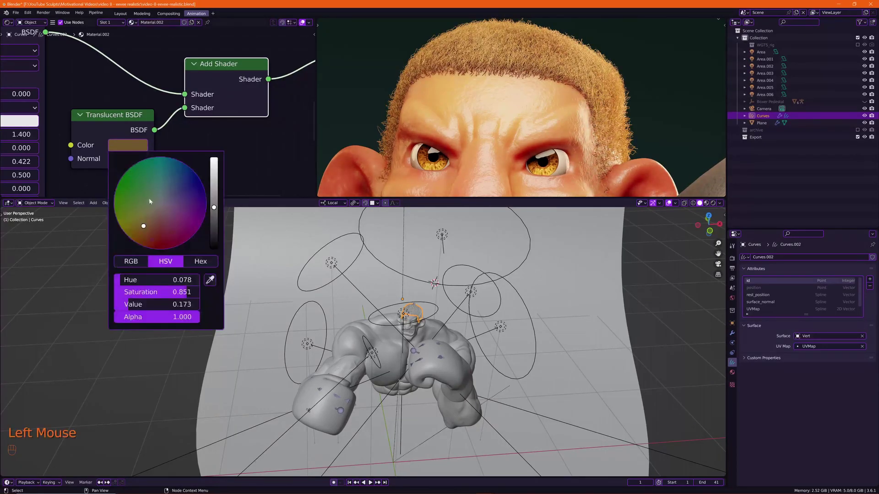